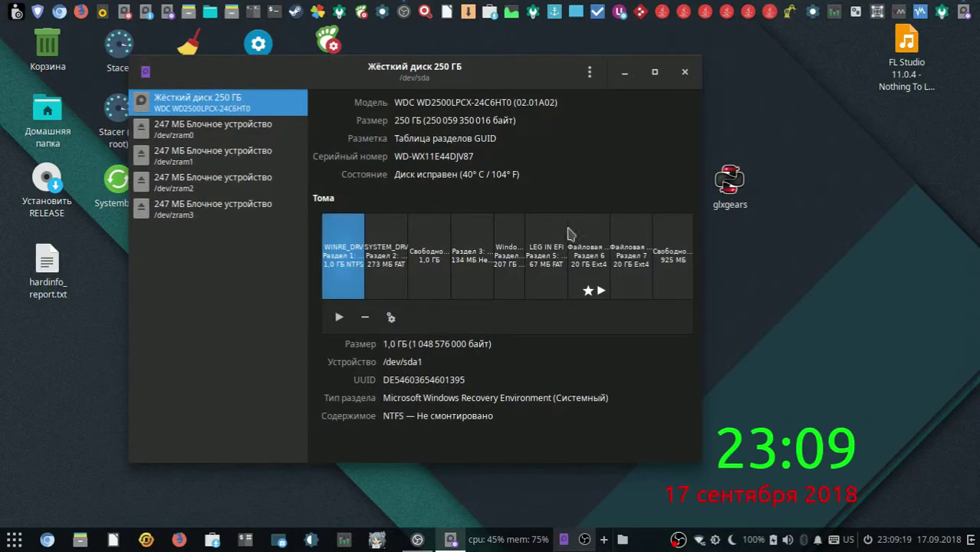
Open the drive settings of the 250 GB hard disk and set its APM level to 154
{"action": "left_click", "coordinate": [570, 234]}
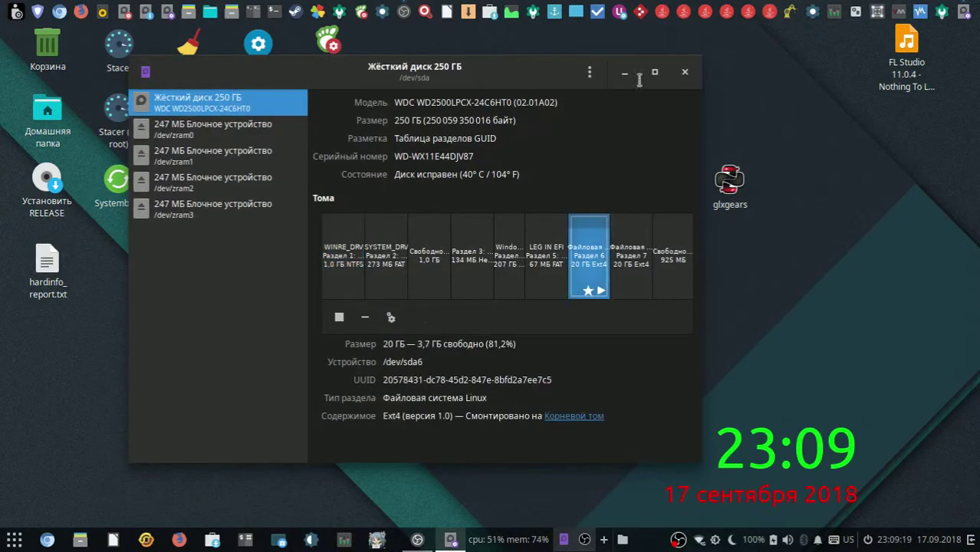
{"action": "left_click", "coordinate": [590, 72]}
{"action": "left_click", "coordinate": [611, 217]}
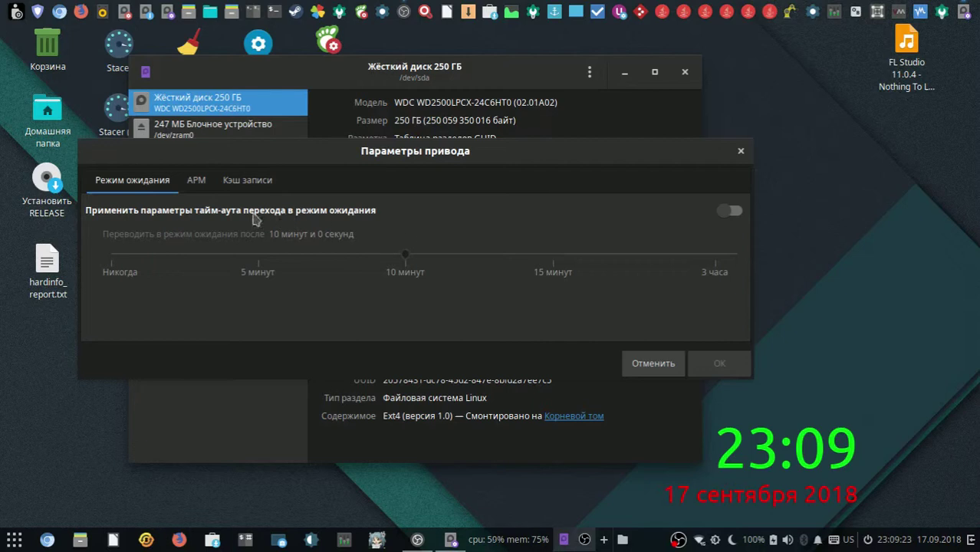
{"action": "left_click", "coordinate": [196, 182]}
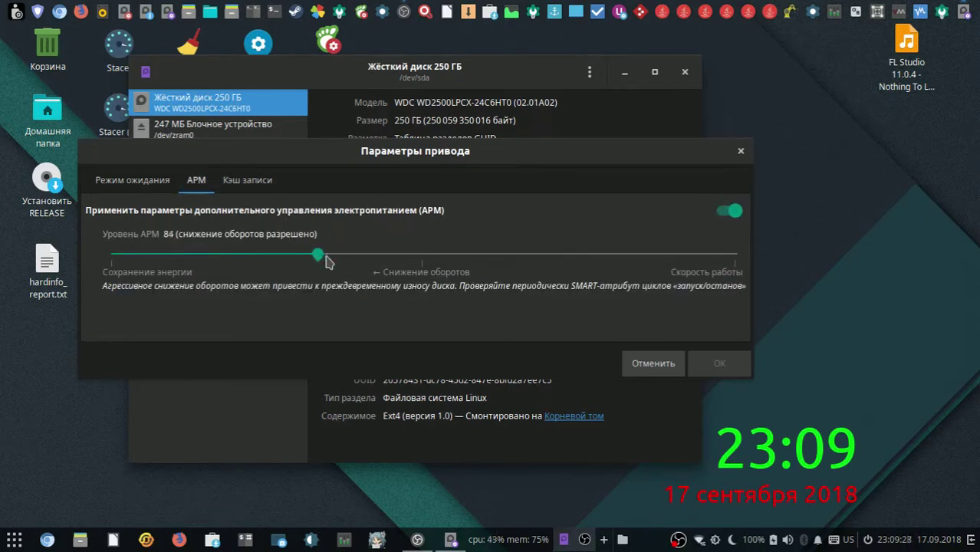
{"action": "left_click_drag", "start_coordinate": [325, 260], "coordinate": [491, 265]}
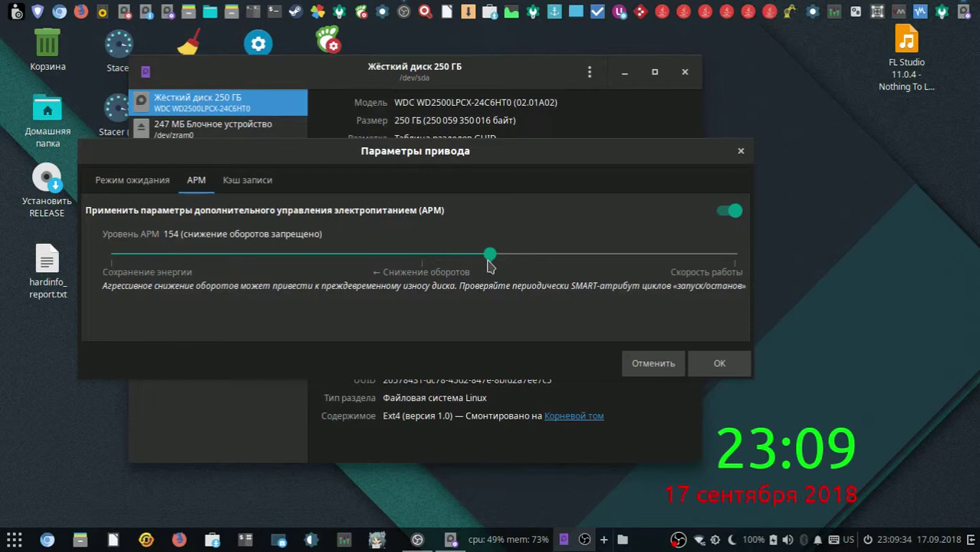
Keep the write cache setting at Отключить кэш записи, apply the drive settings and authenticate with the account password
{"action": "left_click", "coordinate": [258, 184]}
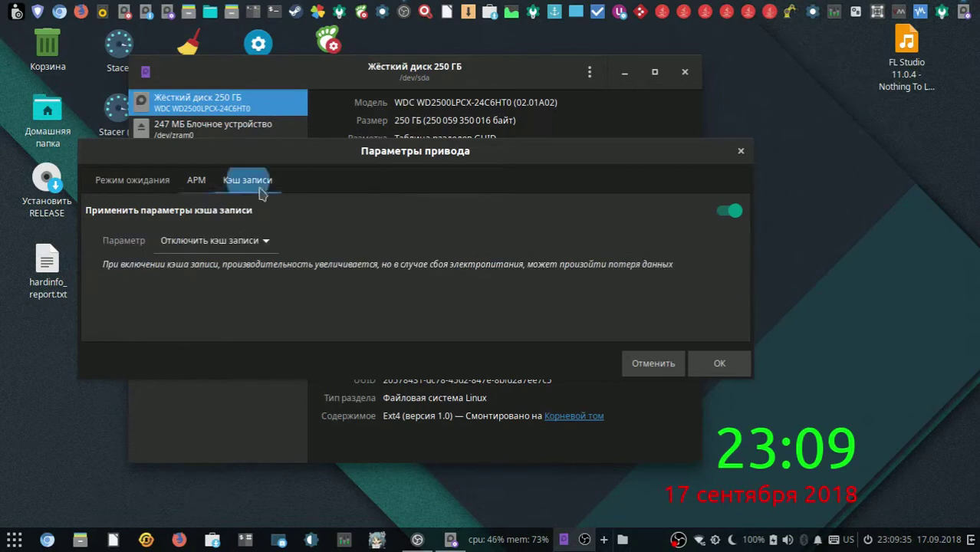
{"action": "left_click", "coordinate": [226, 244]}
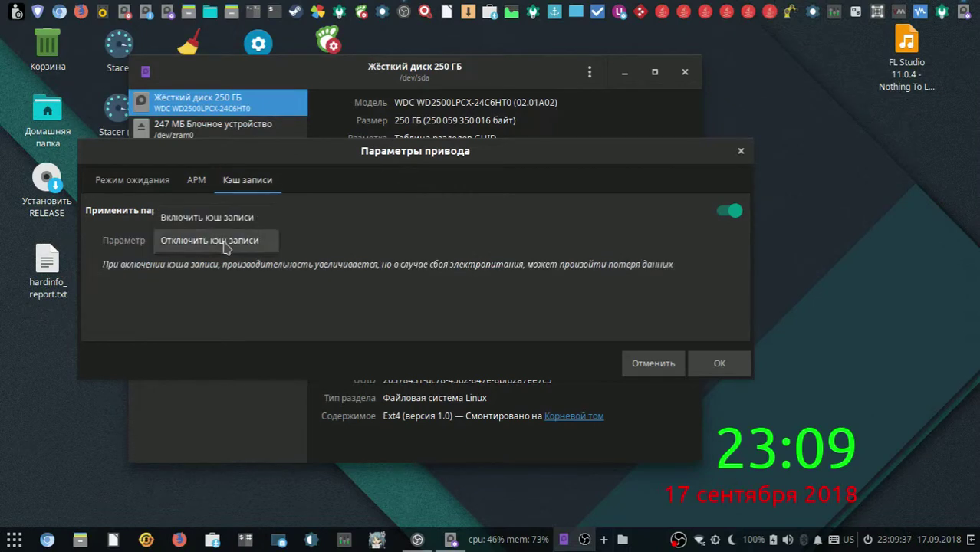
{"action": "left_click", "coordinate": [367, 237]}
{"action": "left_click", "coordinate": [712, 368]}
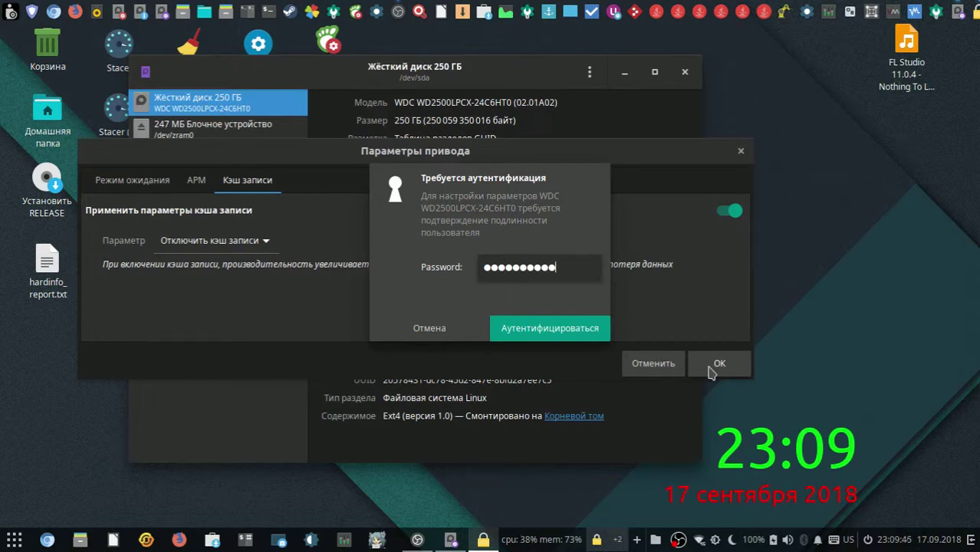
{"action": "key", "text": "Return"}
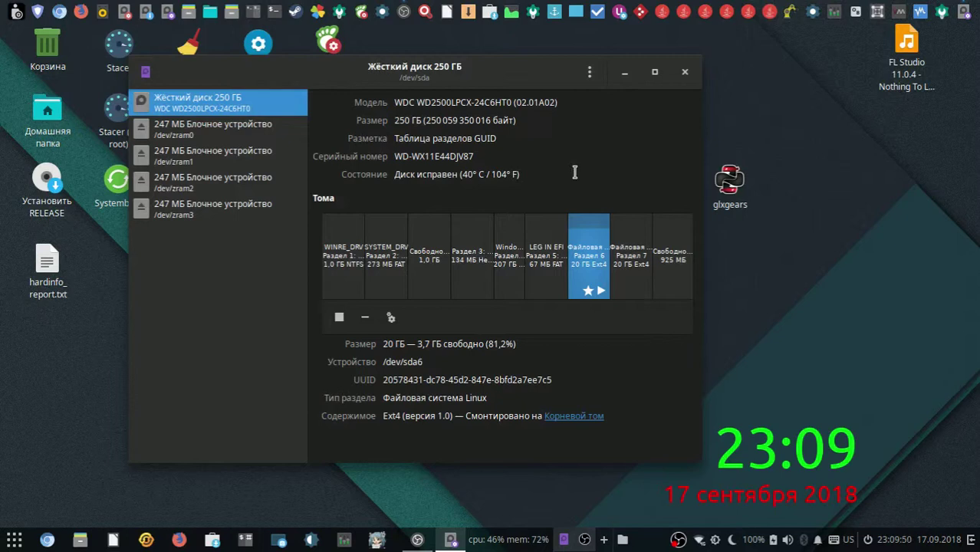
Close the disk utility and open hardinfo_report.txt from the desktop in the text editor
{"action": "left_click", "coordinate": [685, 73]}
{"action": "right_click", "coordinate": [42, 280]}
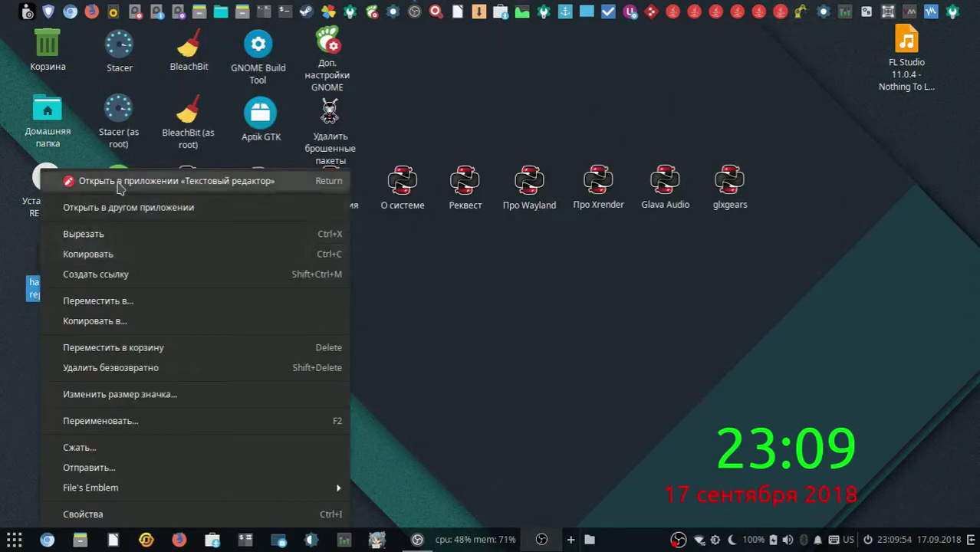
{"action": "left_click", "coordinate": [118, 182]}
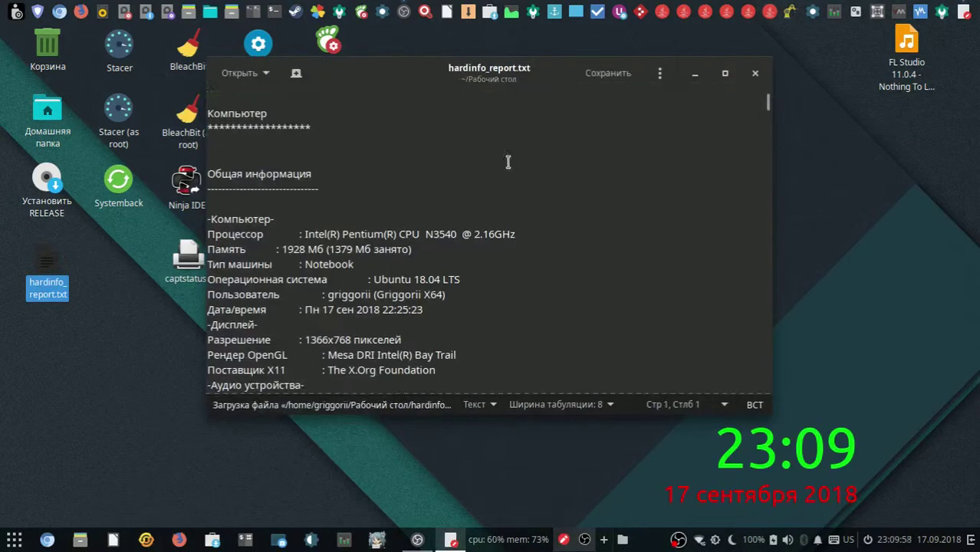
{"action": "right_click", "coordinate": [547, 175]}
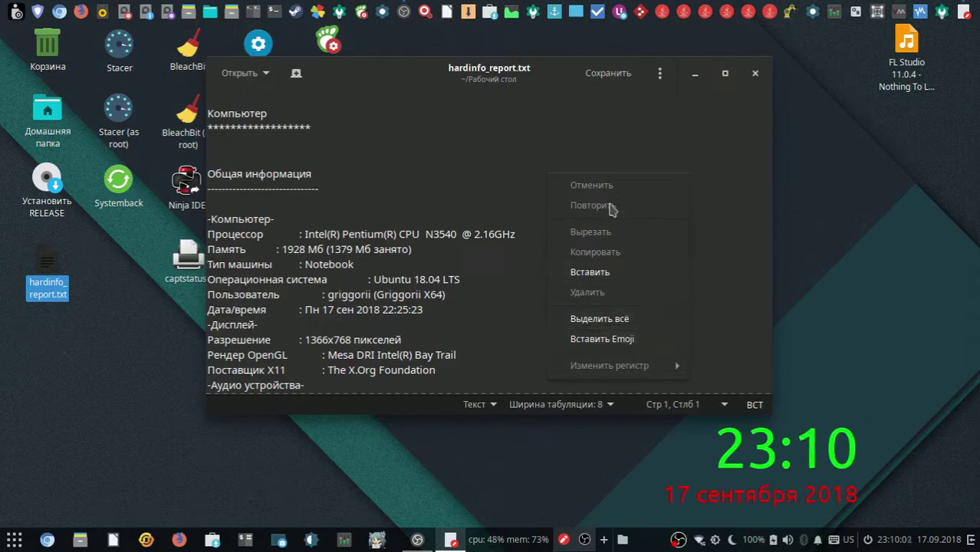
{"action": "left_click", "coordinate": [658, 73]}
{"action": "left_click", "coordinate": [658, 73]}
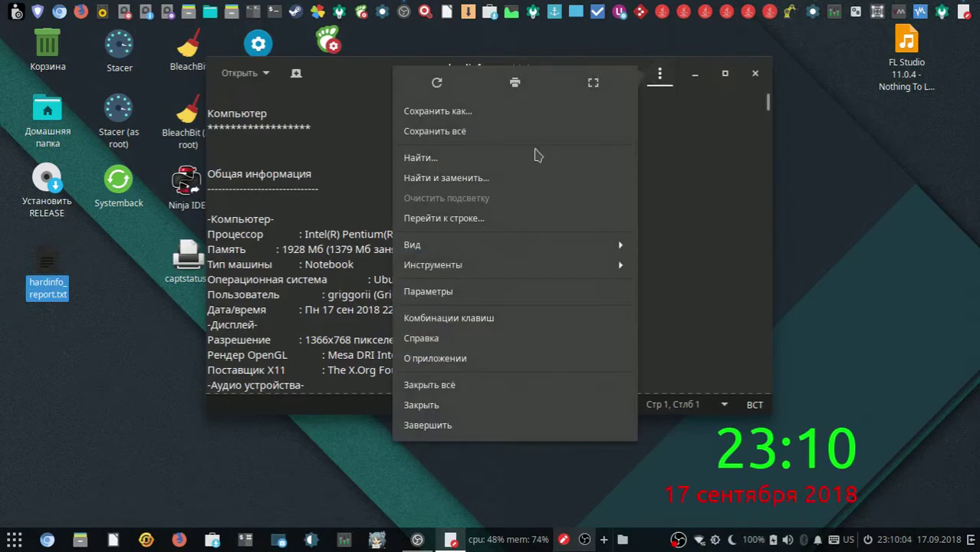
{"action": "left_click", "coordinate": [537, 265]}
{"action": "left_click", "coordinate": [566, 116]}
{"action": "left_click", "coordinate": [573, 245]}
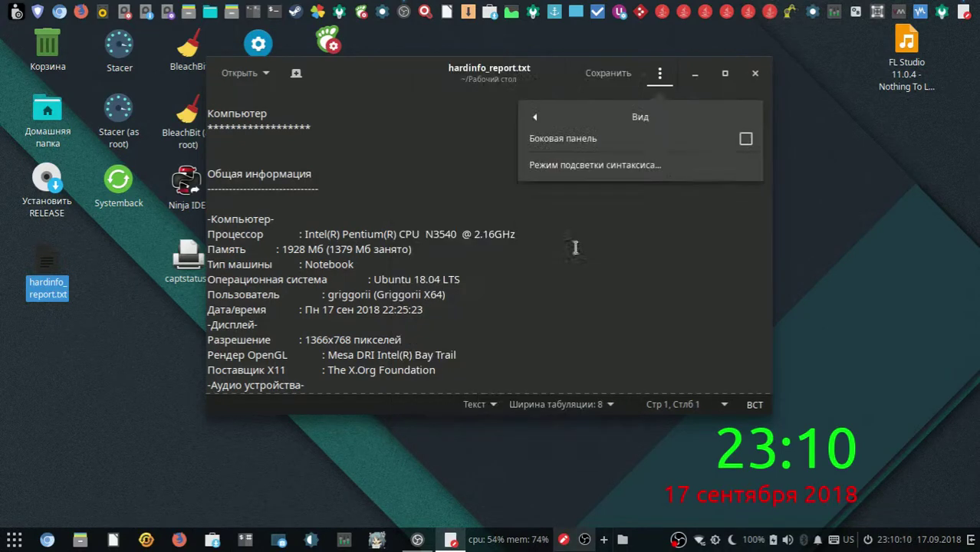
{"action": "left_click", "coordinate": [571, 117]}
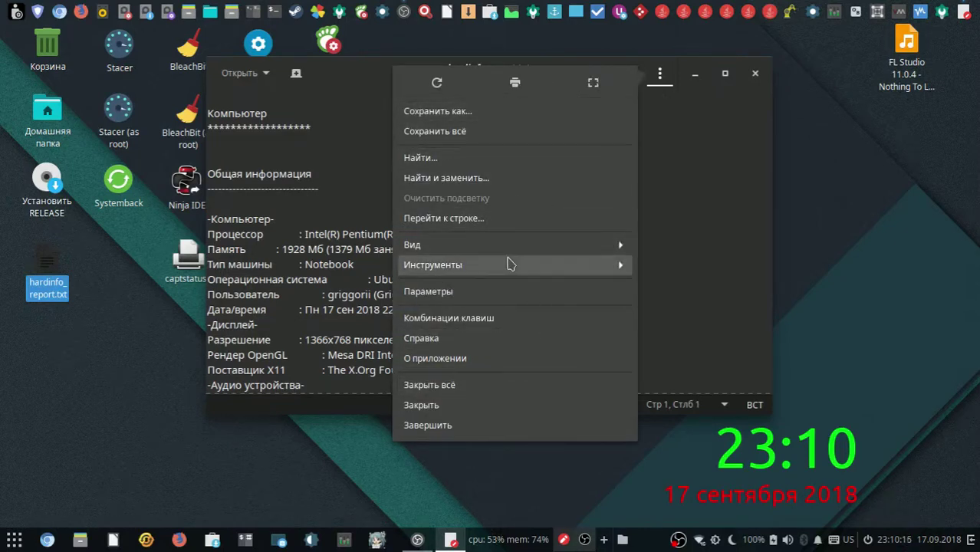
Open the text editor's preferences and move the dialog aside to uncover the document text
{"action": "left_click", "coordinate": [508, 292]}
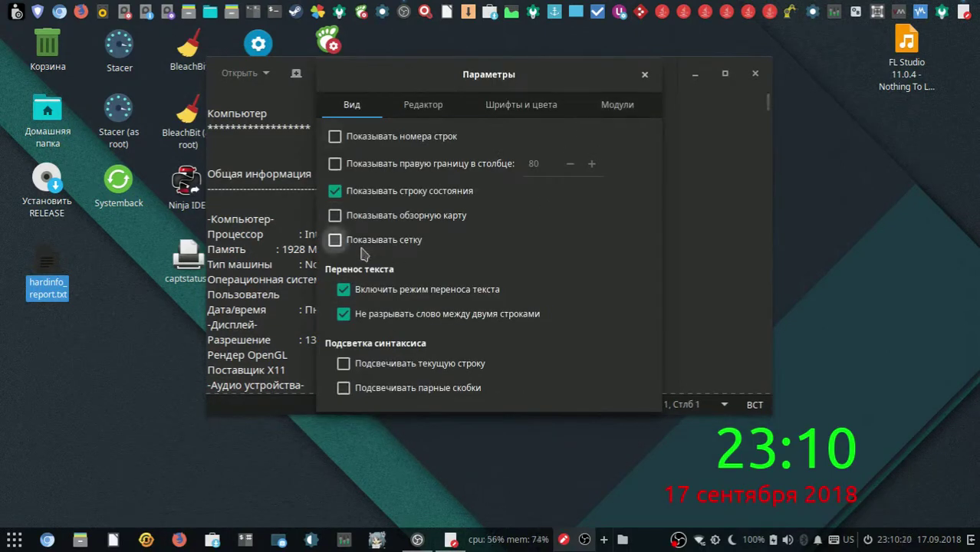
{"action": "left_click_drag", "start_coordinate": [430, 91], "coordinate": [633, 94]}
Preview the grid, overview map, right margin and line numbers display options one by one, turning each back off
{"action": "left_click", "coordinate": [557, 243]}
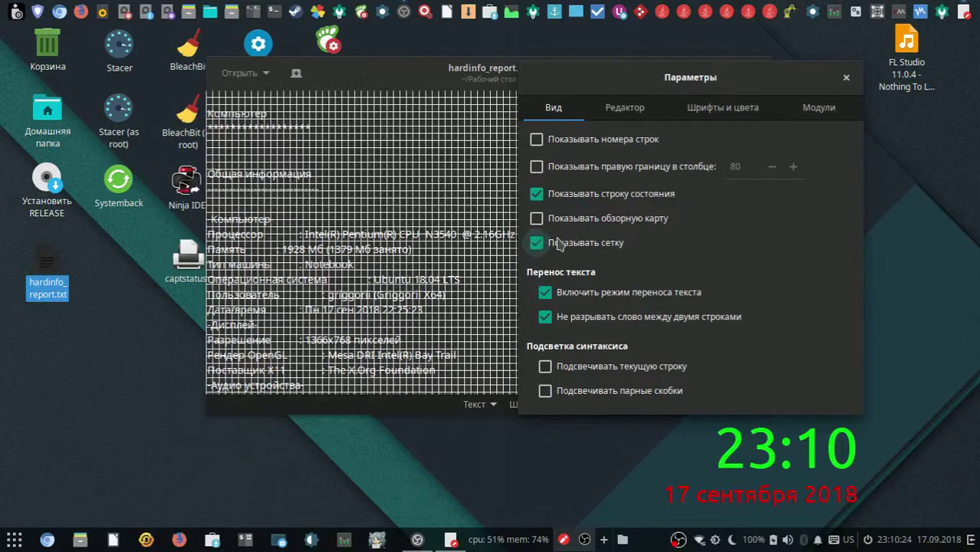
{"action": "left_click", "coordinate": [558, 244]}
{"action": "left_click", "coordinate": [558, 219]}
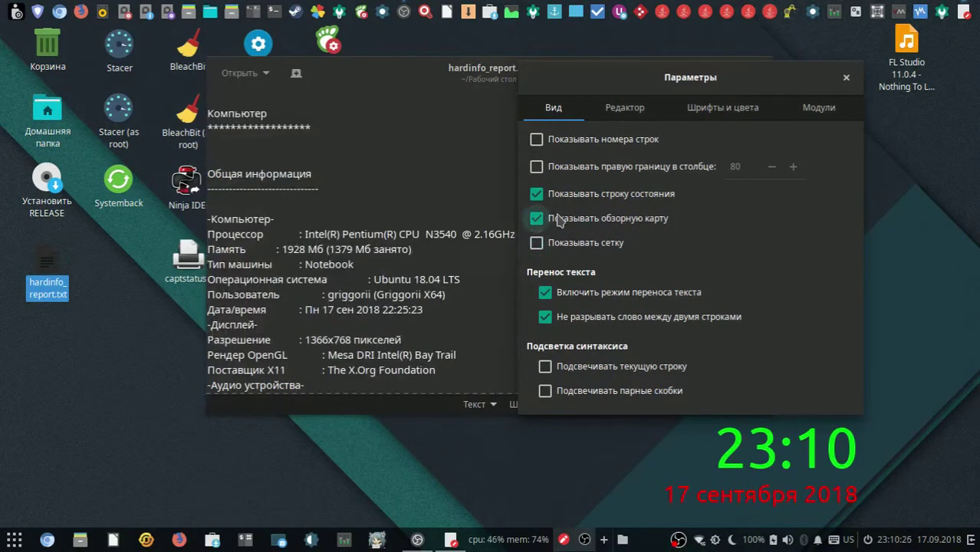
{"action": "left_click", "coordinate": [559, 219]}
{"action": "left_click", "coordinate": [564, 167]}
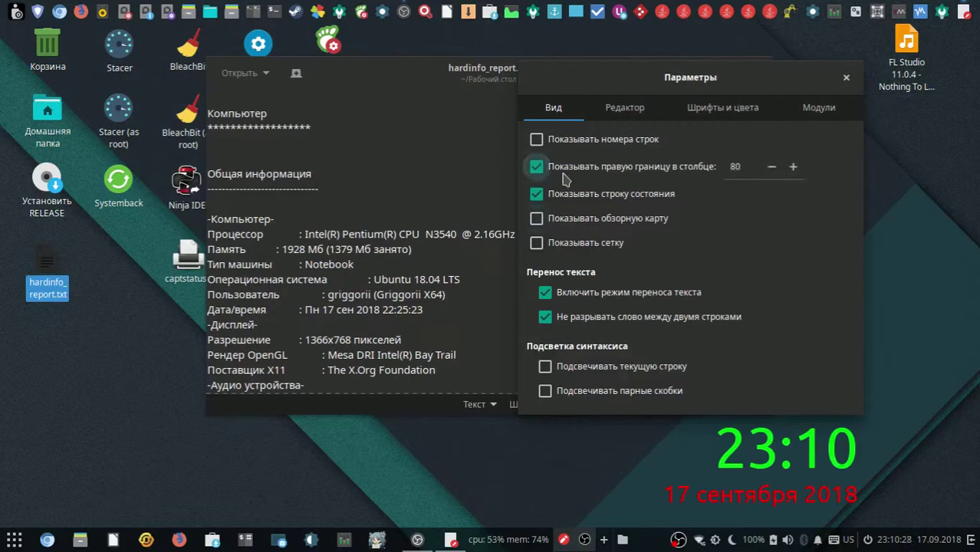
{"action": "left_click", "coordinate": [564, 167]}
{"action": "left_click", "coordinate": [569, 141]}
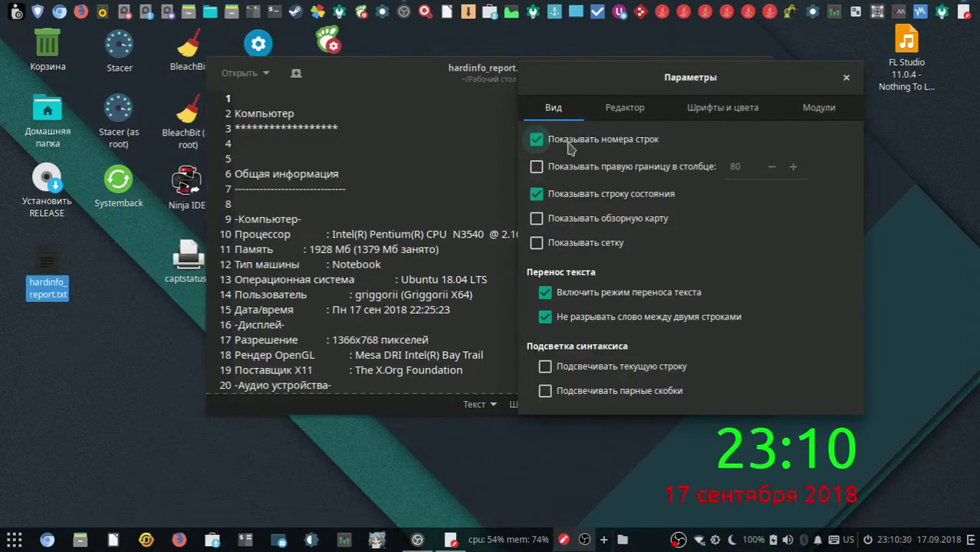
{"action": "left_click", "coordinate": [569, 144]}
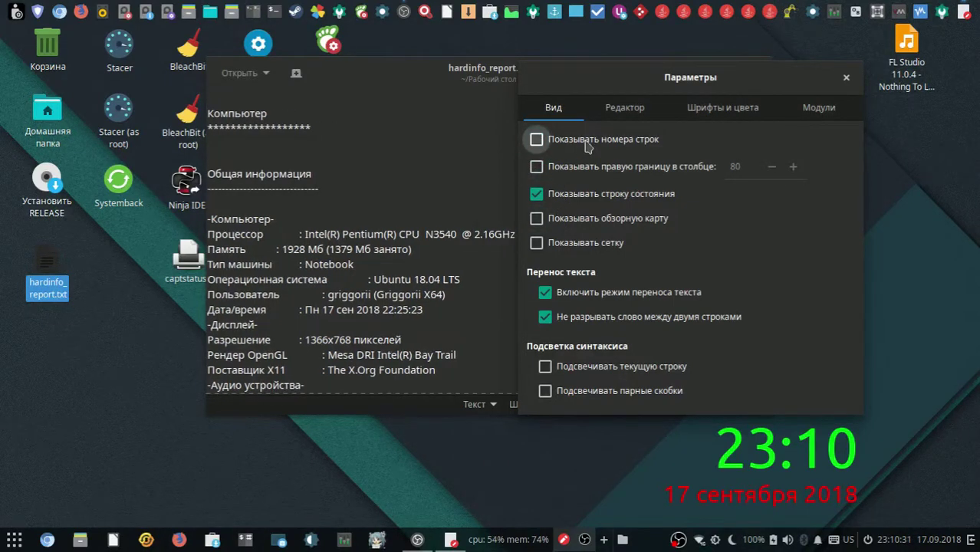
Try current line and matching bracket highlighting on different lines of the report, and turn both options back off
{"action": "left_click", "coordinate": [564, 370]}
{"action": "left_click", "coordinate": [568, 392]}
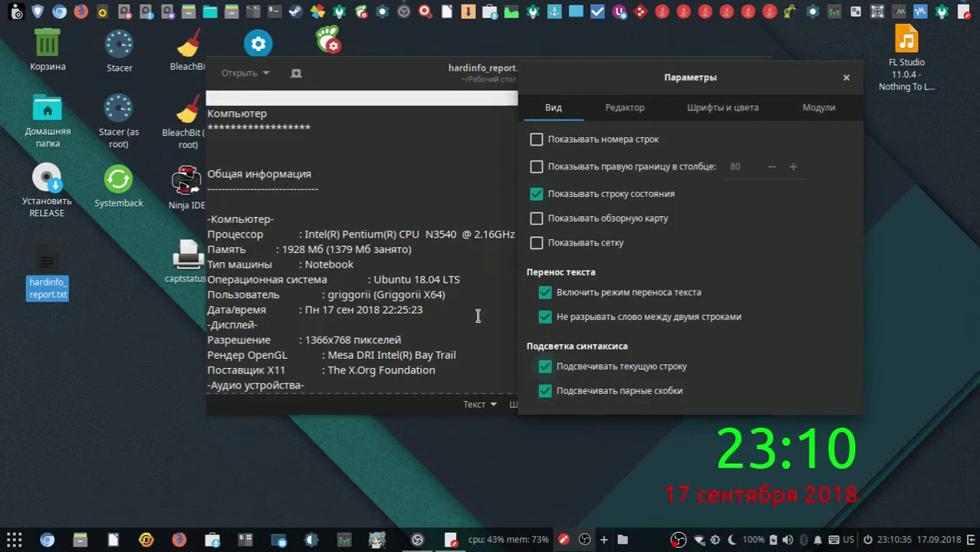
{"action": "left_click", "coordinate": [477, 315]}
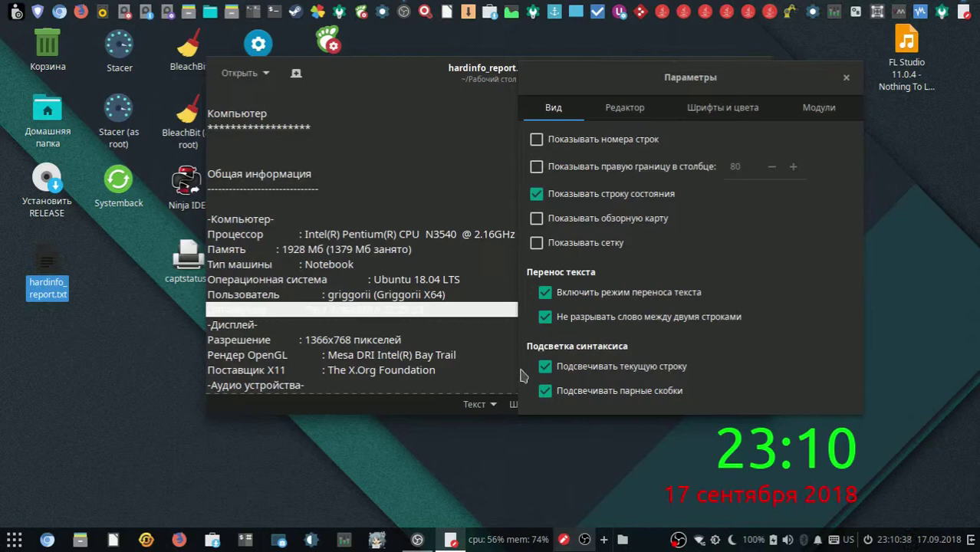
{"action": "left_click", "coordinate": [544, 368]}
{"action": "left_click", "coordinate": [545, 369]}
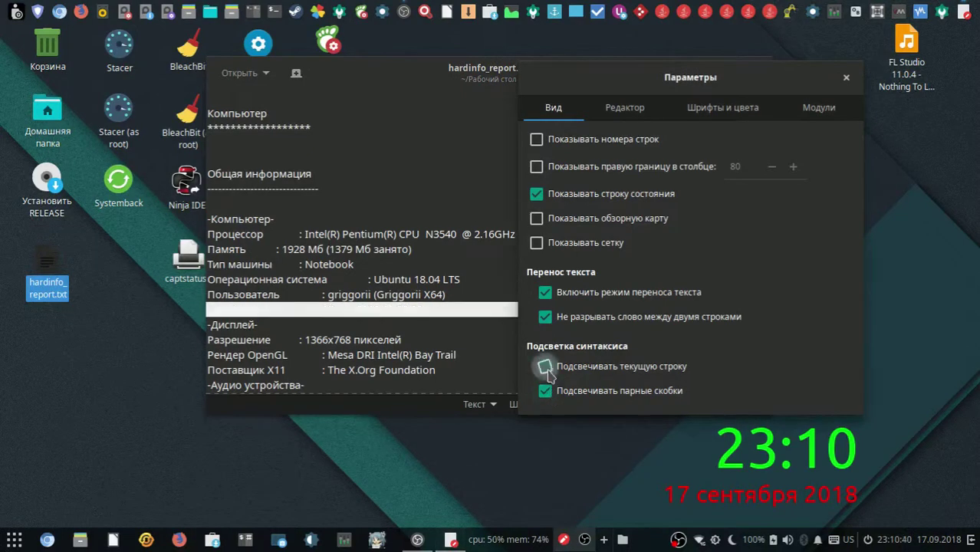
{"action": "left_click", "coordinate": [377, 344]}
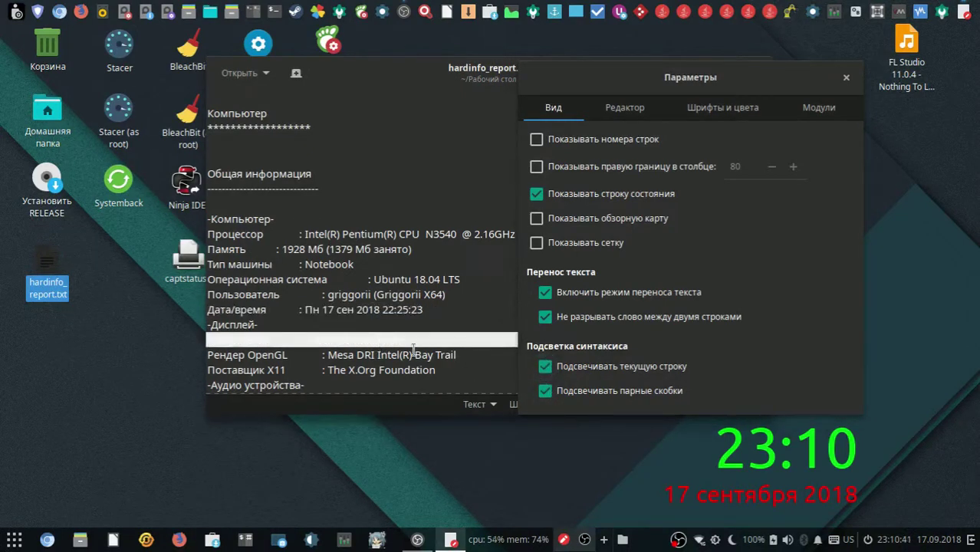
{"action": "left_click", "coordinate": [545, 368]}
{"action": "left_click", "coordinate": [545, 392]}
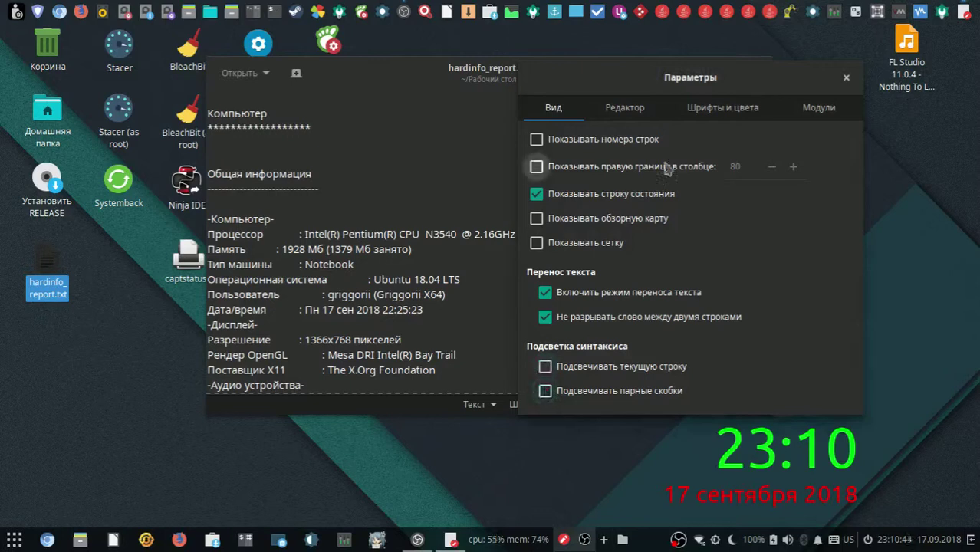
Look through the editor options, try the Cobalt colour scheme and set the colour scheme to Классическая
{"action": "left_click", "coordinate": [629, 108]}
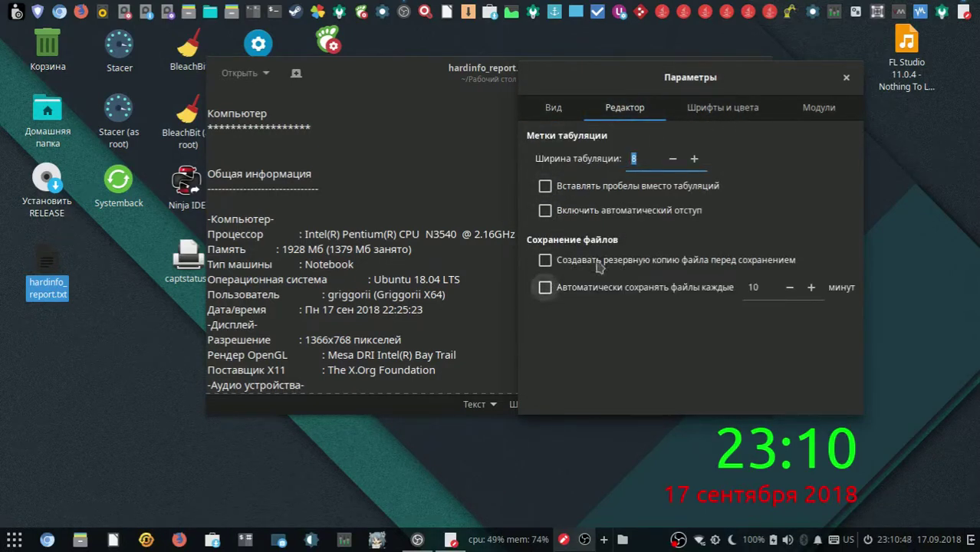
{"action": "left_click", "coordinate": [726, 107]}
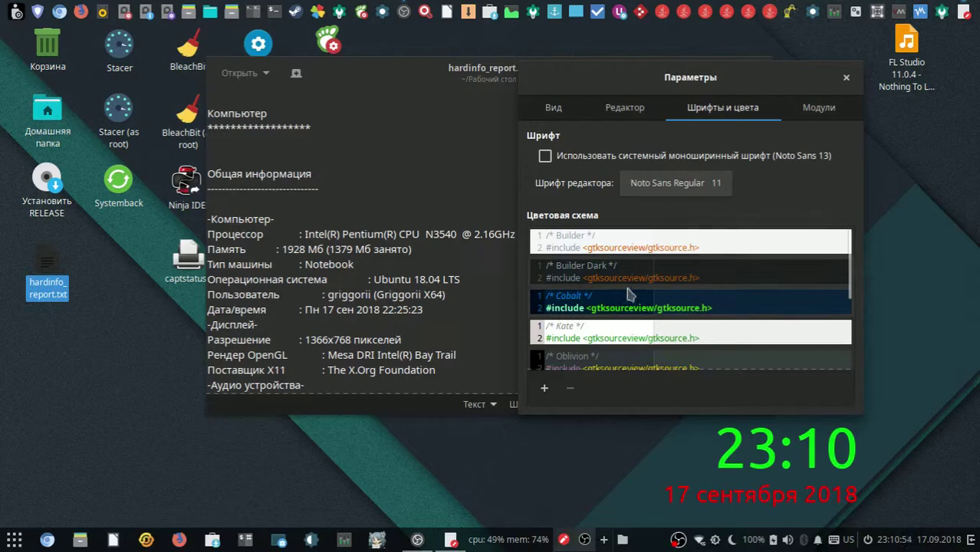
{"action": "mouse_move", "coordinate": [848, 264]}
{"action": "left_mouse_down"}
{"action": "mouse_move", "coordinate": [843, 378]}
{"action": "mouse_move", "coordinate": [854, 252]}
{"action": "left_mouse_up"}
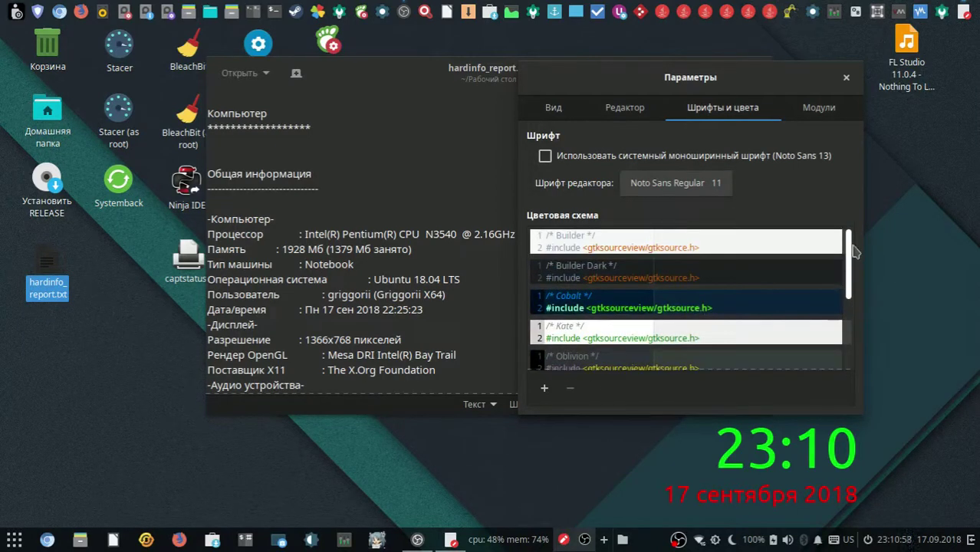
{"action": "left_click", "coordinate": [813, 302]}
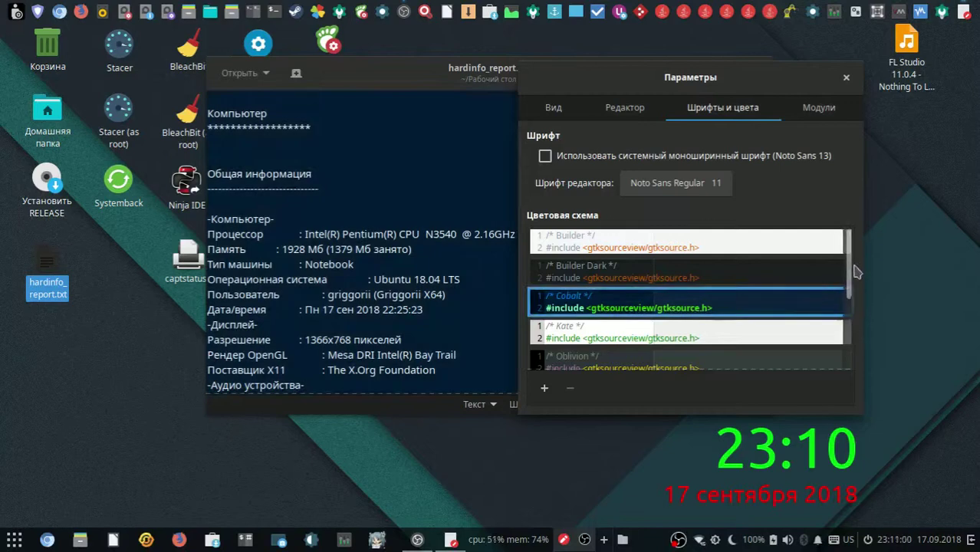
{"action": "left_click_drag", "start_coordinate": [856, 273], "coordinate": [840, 444]}
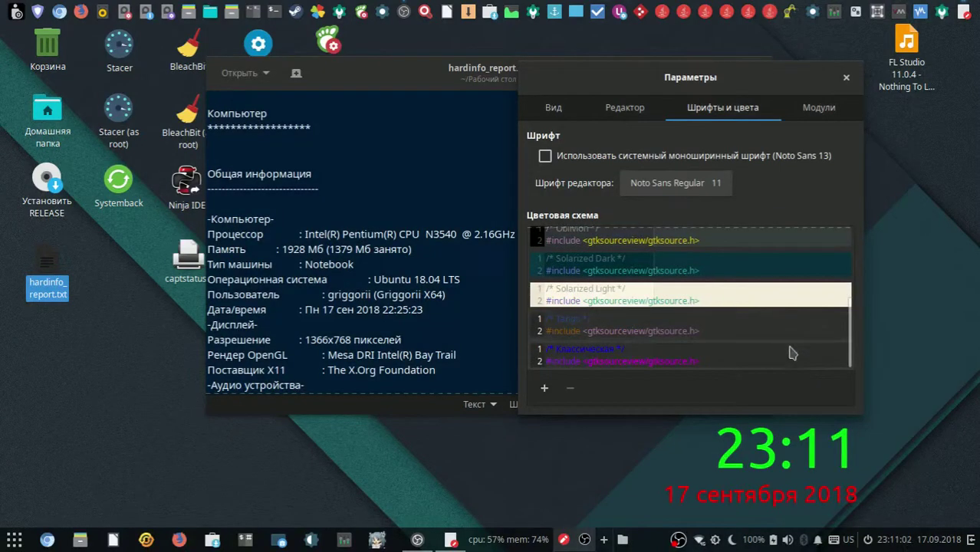
{"action": "left_click", "coordinate": [793, 352]}
Try to enable the Git plugin, and enable the SyncTeX and Translate plugins
{"action": "left_click", "coordinate": [816, 108]}
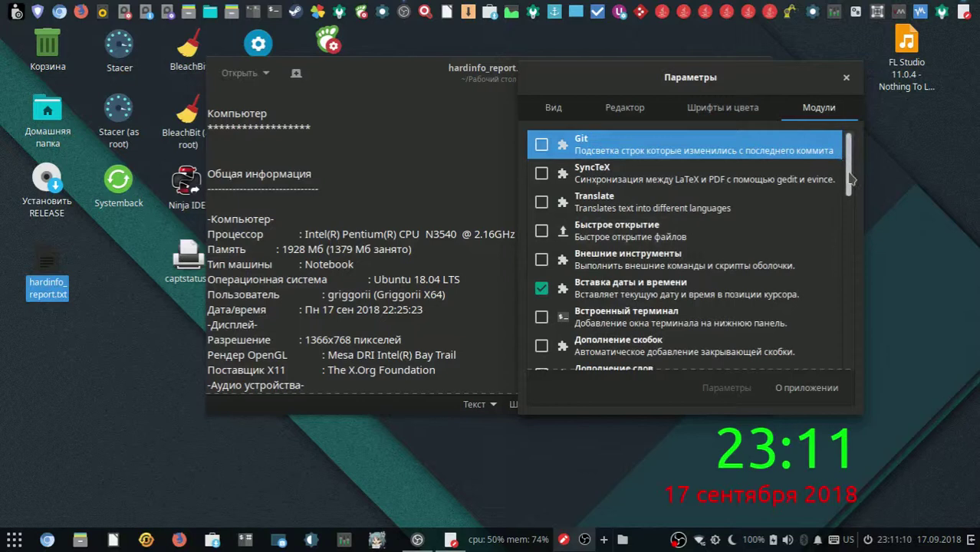
{"action": "left_click_drag", "start_coordinate": [850, 178], "coordinate": [849, 74]}
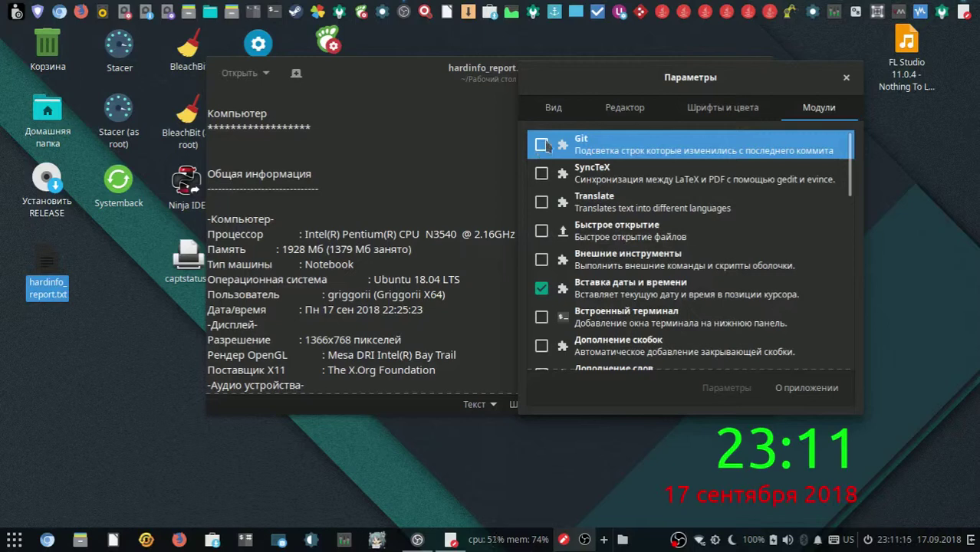
{"action": "left_click", "coordinate": [543, 145]}
{"action": "left_click", "coordinate": [542, 175]}
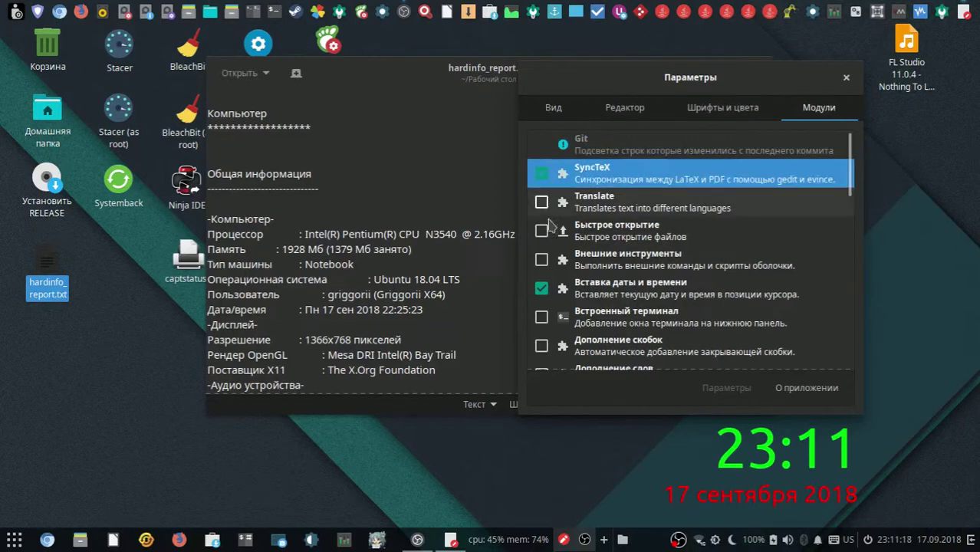
{"action": "left_click", "coordinate": [541, 202]}
Enable the Быстрое открытие, Внешние инструменты, Встроенный терминал and Дополнение скобок plugins
{"action": "left_click", "coordinate": [542, 230]}
{"action": "left_click", "coordinate": [541, 259]}
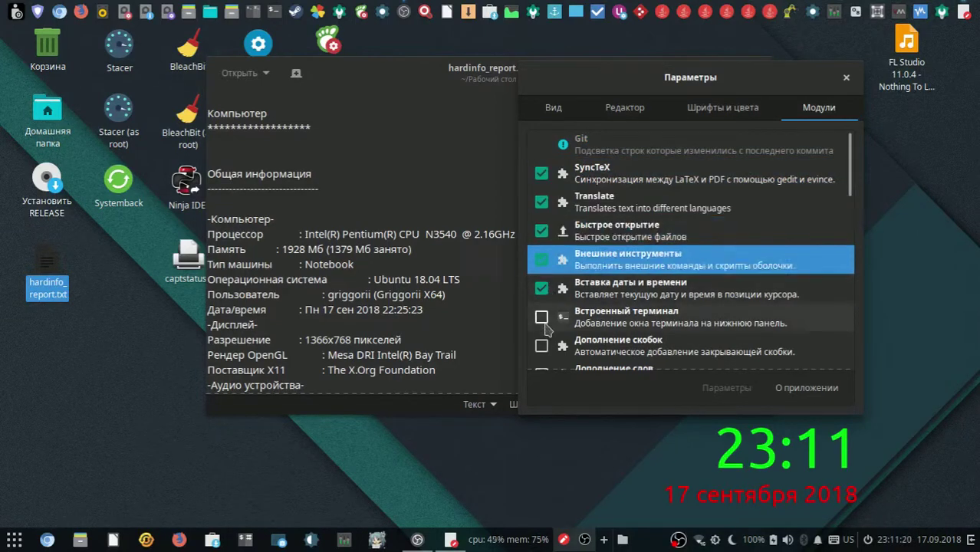
{"action": "left_click", "coordinate": [542, 318]}
{"action": "left_click", "coordinate": [541, 345]}
{"action": "scroll", "coordinate": [851, 177], "scroll_direction": "down", "scroll_amount": 6}
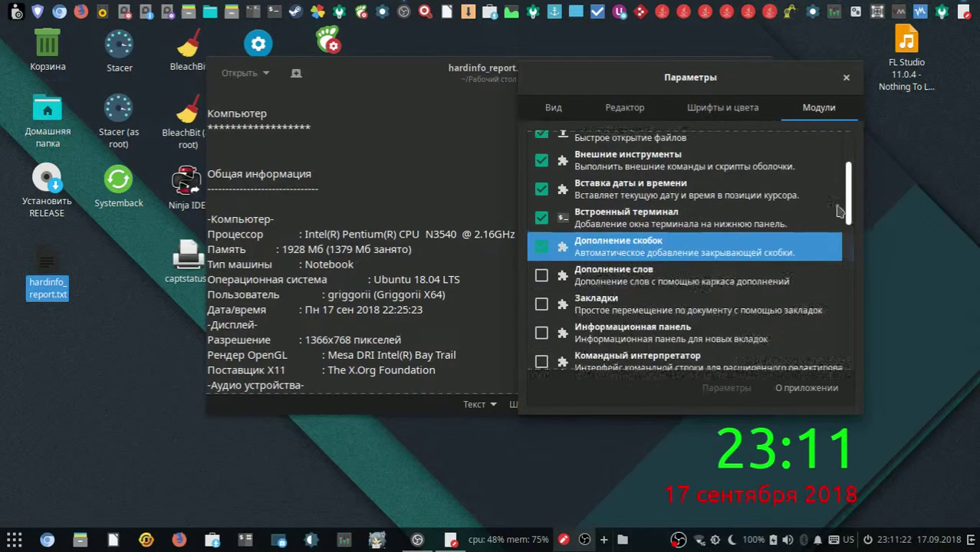
Enable the Дополнение слов and Информационная панель plugins, and try the Закладки plugin before turning it back off
{"action": "left_click", "coordinate": [541, 140]}
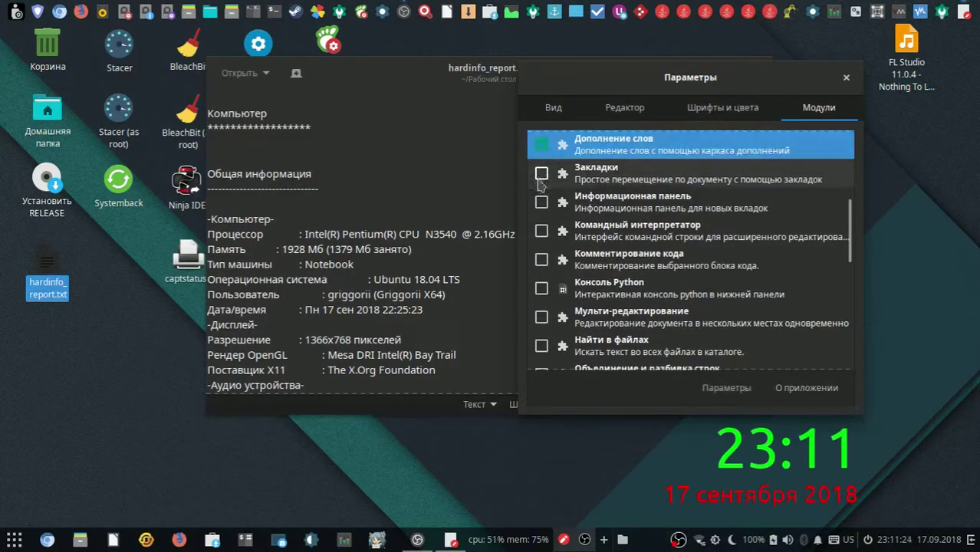
{"action": "left_click", "coordinate": [542, 173]}
{"action": "left_click", "coordinate": [541, 202]}
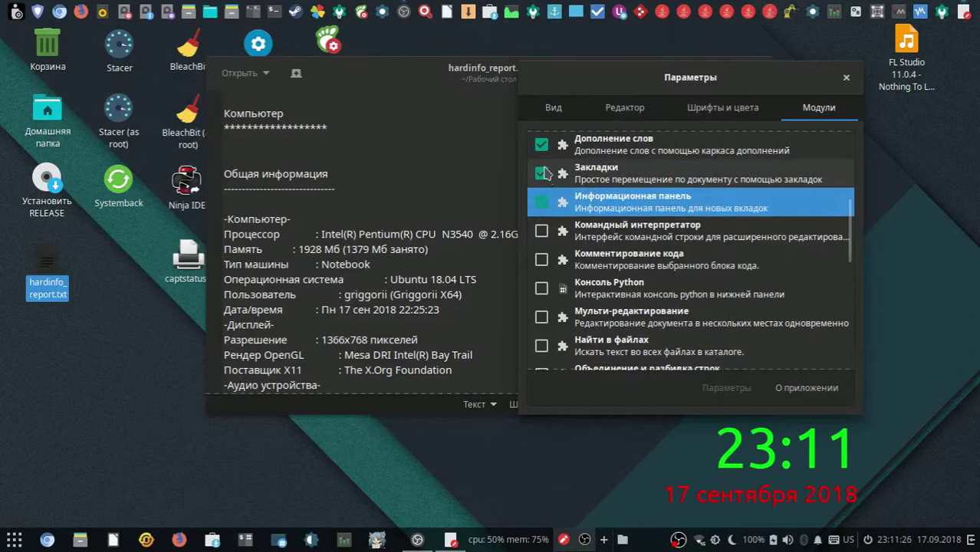
{"action": "left_click", "coordinate": [542, 174]}
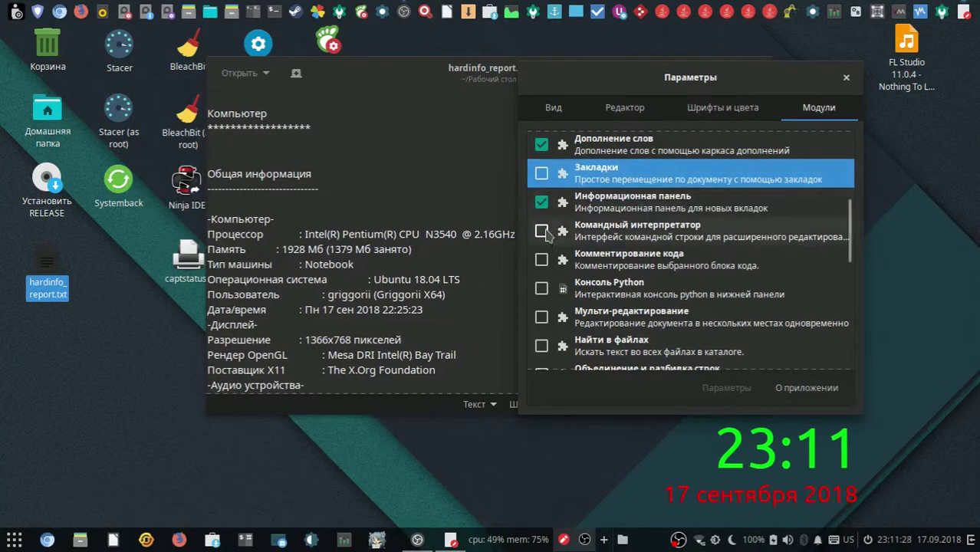
Enable the Командный интерпретатор, Комментирование кода, Консоль Python and Мульти-редактирование plugins
{"action": "left_click", "coordinate": [543, 232]}
{"action": "left_click", "coordinate": [541, 259]}
{"action": "left_click", "coordinate": [541, 288]}
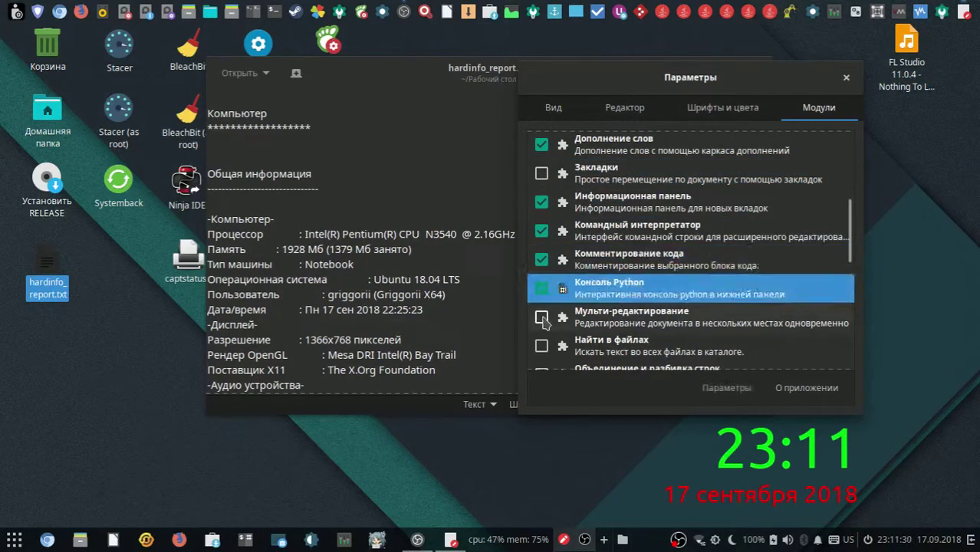
{"action": "left_click", "coordinate": [542, 316]}
Enable the Найти в файлах, Объединение и разбивка строк, Отображение пробелов, Палитра цветов, Поставщик данных Zeitgeist and Редактор цветовой схемы plugins
{"action": "scroll", "coordinate": [583, 253], "scroll_direction": "down", "scroll_amount": 5}
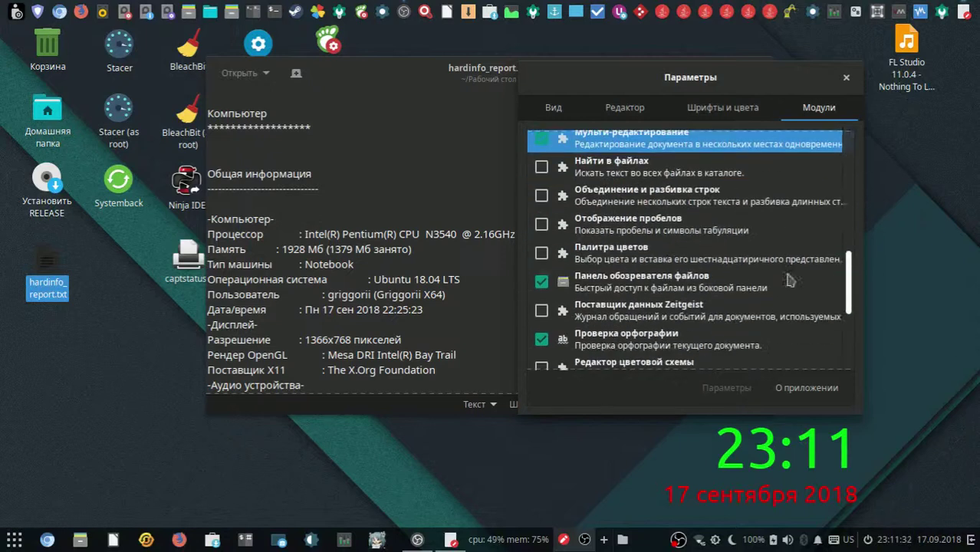
{"action": "left_click", "coordinate": [542, 166]}
{"action": "left_click", "coordinate": [541, 194]}
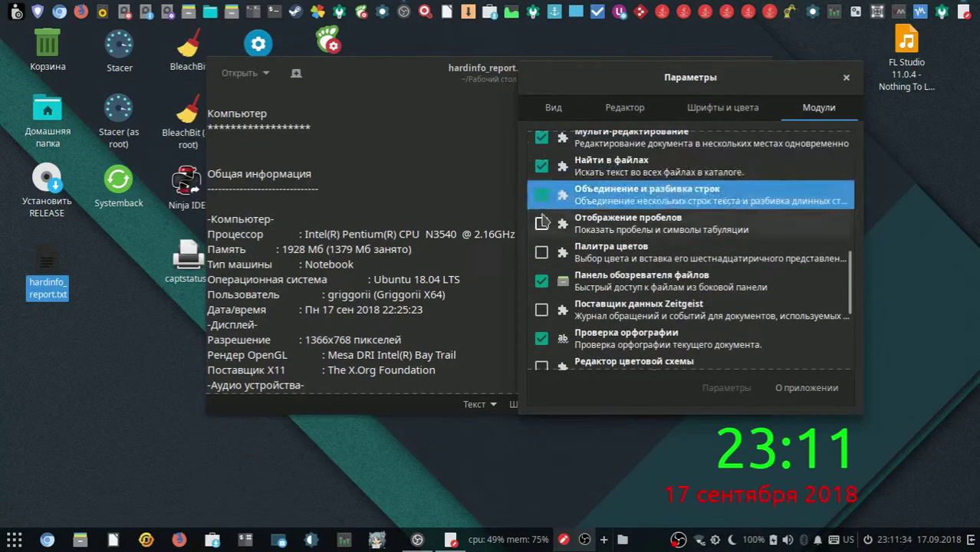
{"action": "left_click", "coordinate": [541, 223]}
{"action": "left_click", "coordinate": [541, 252]}
{"action": "left_click", "coordinate": [542, 310]}
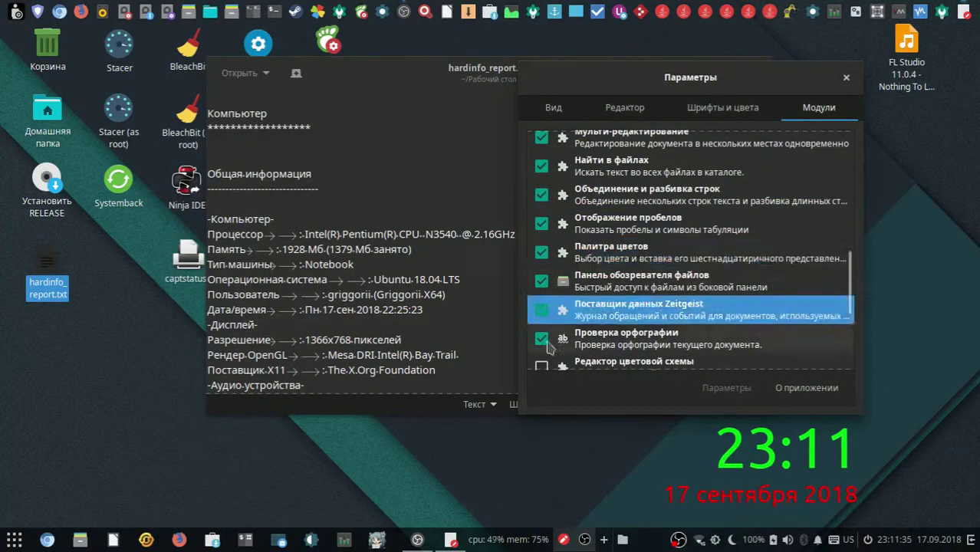
{"action": "left_click", "coordinate": [542, 366]}
Enable the Сортировка, Таблица символов, Умные пробелы and Фрагменты текста plugins and close the preferences
{"action": "scroll", "coordinate": [541, 360], "scroll_direction": "down", "scroll_amount": 4}
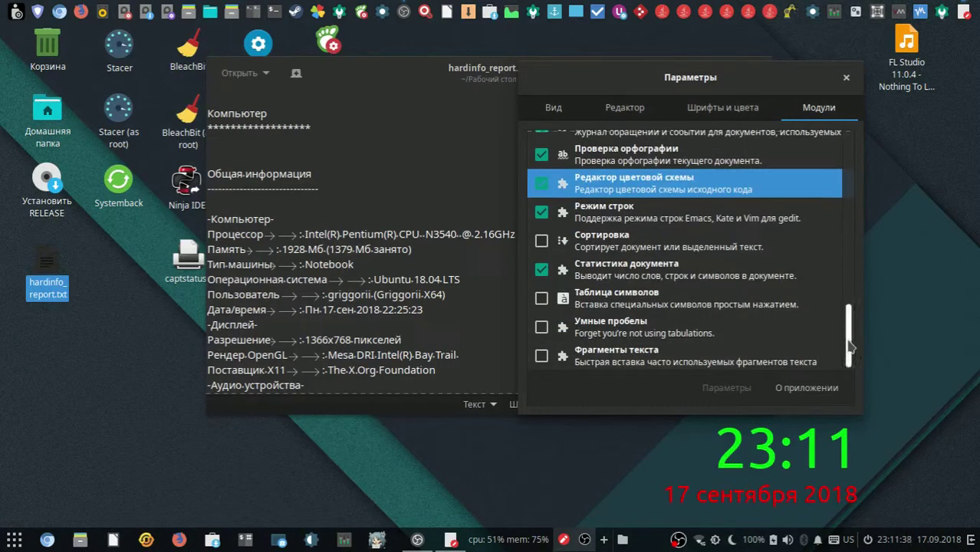
{"action": "left_click", "coordinate": [542, 241]}
{"action": "left_click", "coordinate": [541, 298]}
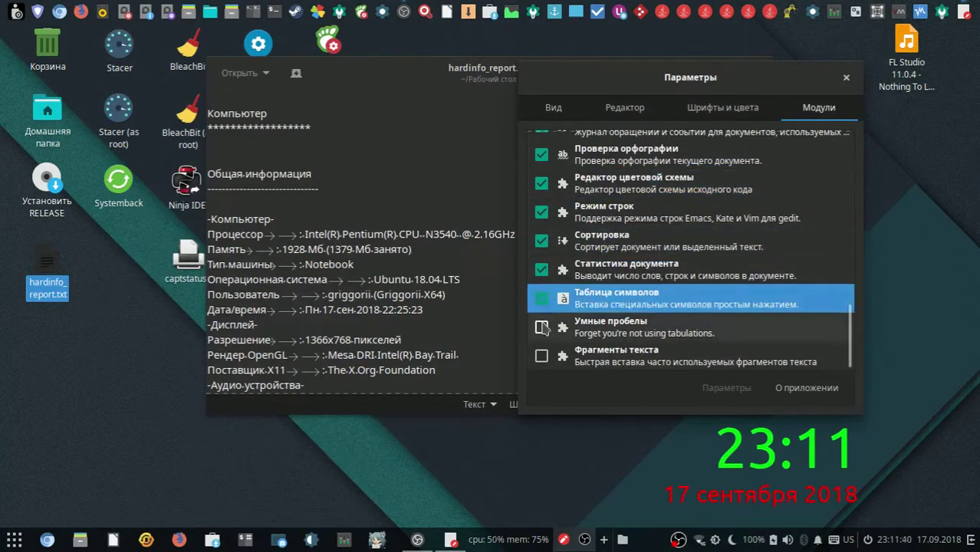
{"action": "left_click", "coordinate": [541, 327]}
{"action": "left_click", "coordinate": [541, 355]}
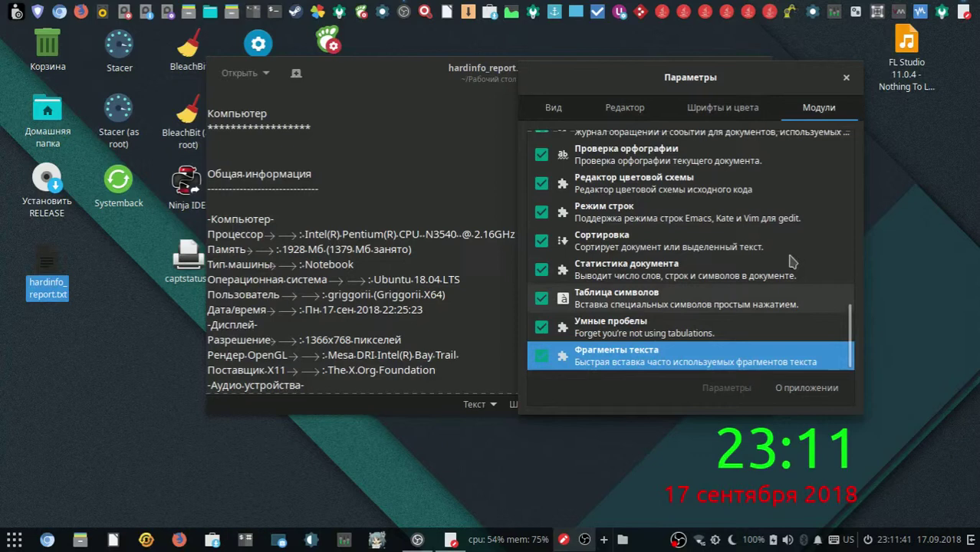
{"action": "left_click", "coordinate": [846, 77]}
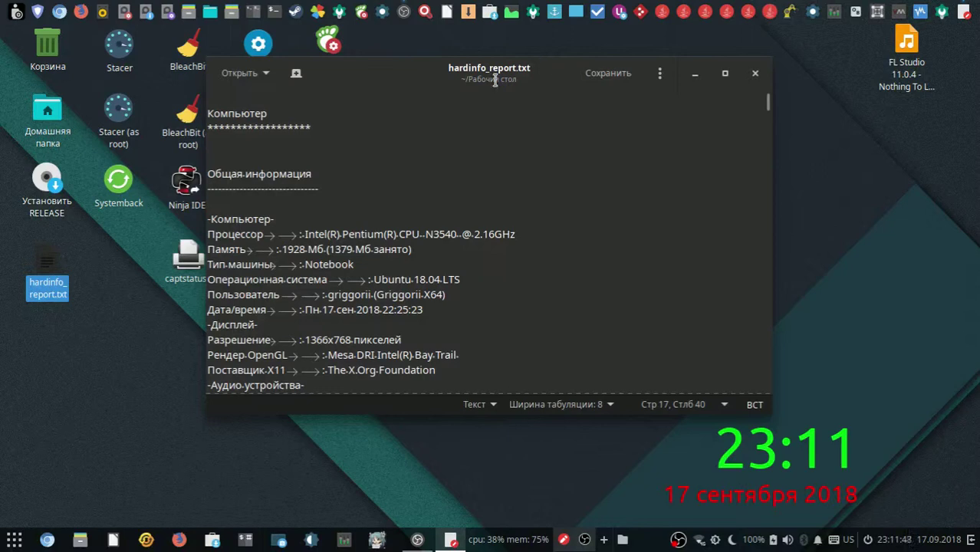
Check the commands the plugins added for the report text and join the Разрешение line with the Рендер OpenGL line
{"action": "right_click", "coordinate": [499, 128]}
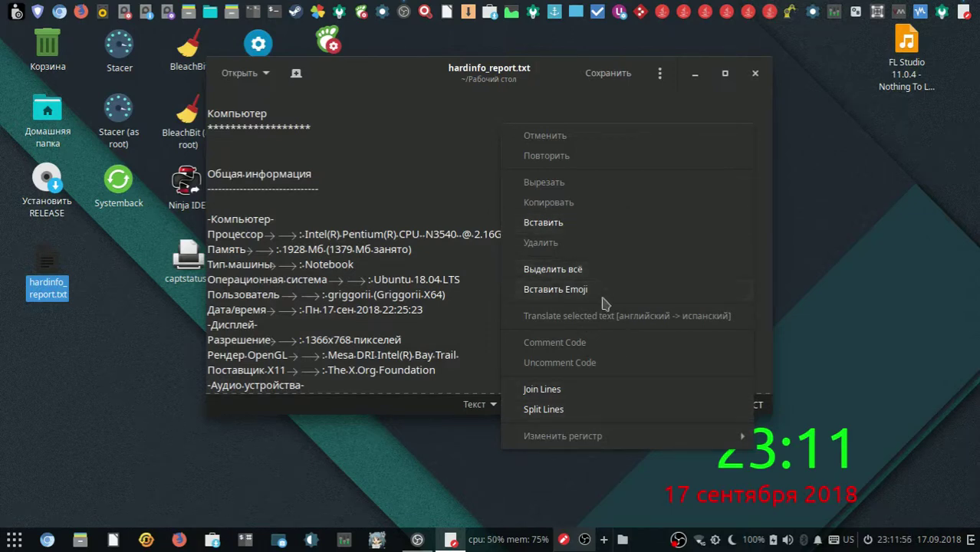
{"action": "left_click", "coordinate": [489, 150]}
{"action": "right_click", "coordinate": [591, 150]}
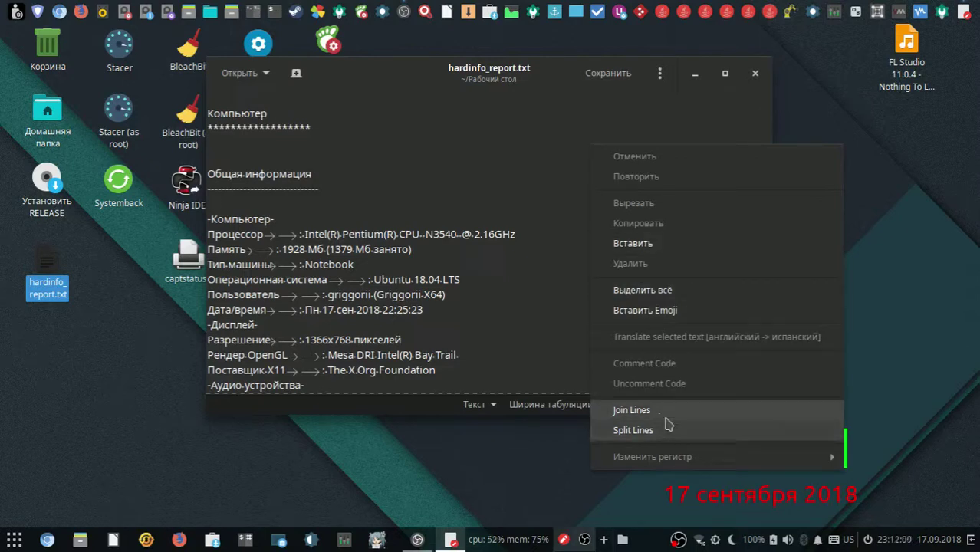
{"action": "left_click", "coordinate": [632, 410]}
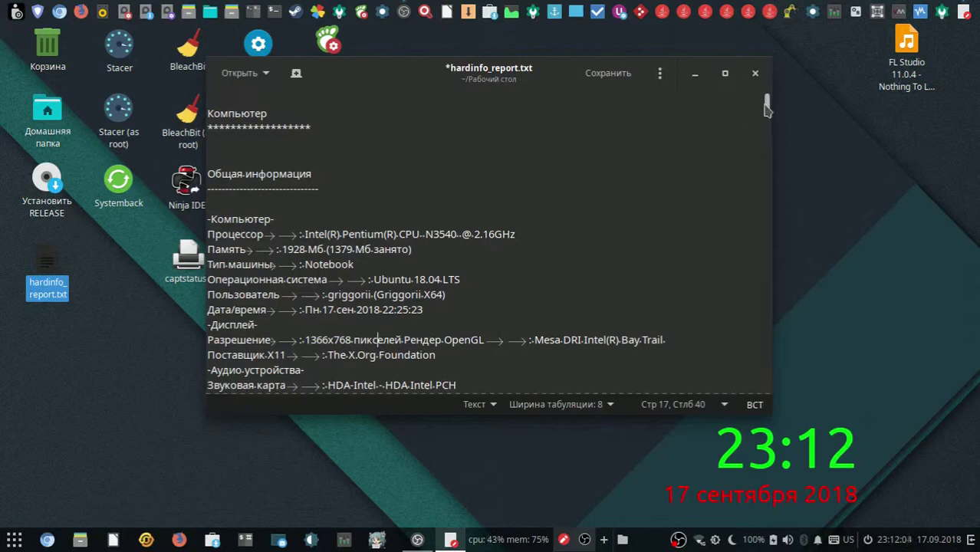
Apply Split Lines to the joined Разрешение line, and join the Поставщик X11 line onto it
{"action": "scroll", "coordinate": [768, 111], "scroll_direction": "down", "scroll_amount": 5}
{"action": "scroll", "coordinate": [769, 111], "scroll_direction": "up", "scroll_amount": 4}
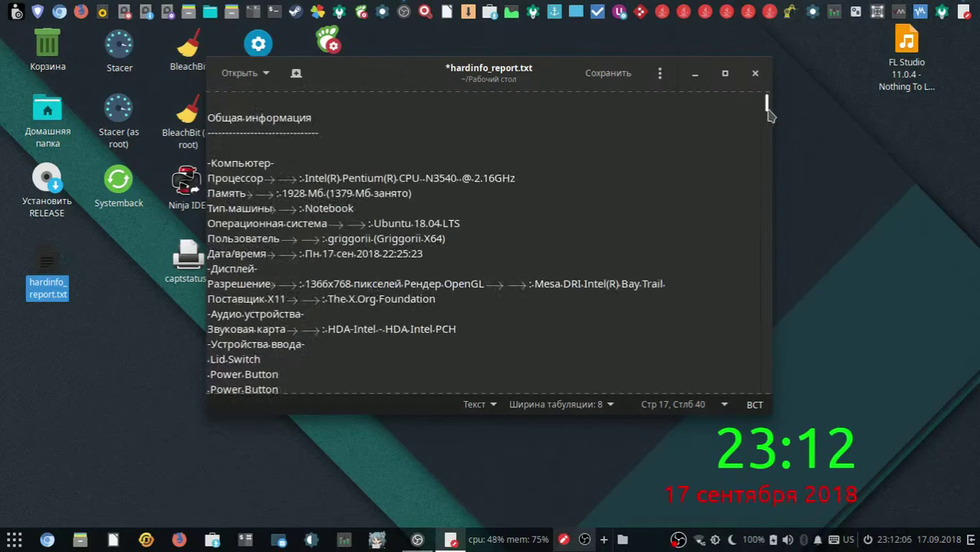
{"action": "right_click", "coordinate": [544, 184]}
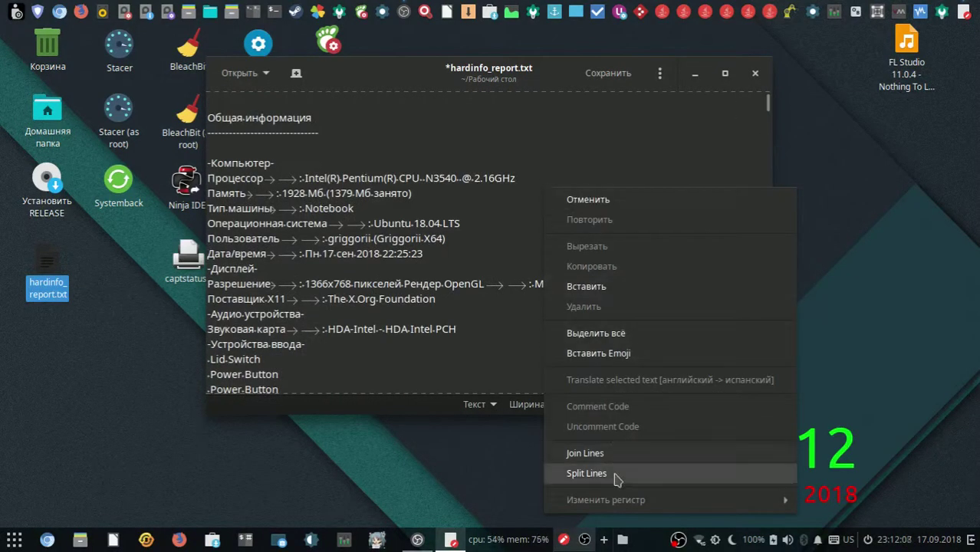
{"action": "left_click", "coordinate": [617, 534]}
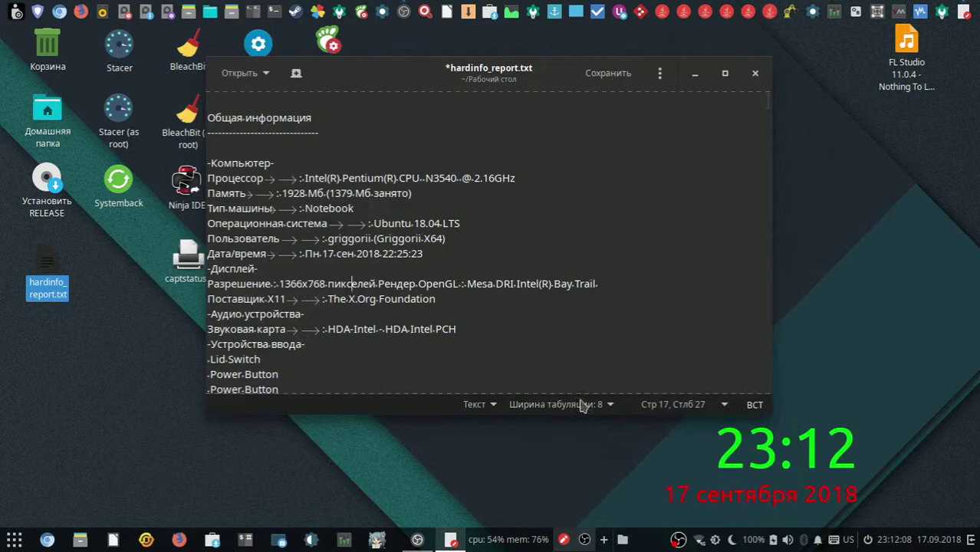
{"action": "right_click", "coordinate": [519, 206]}
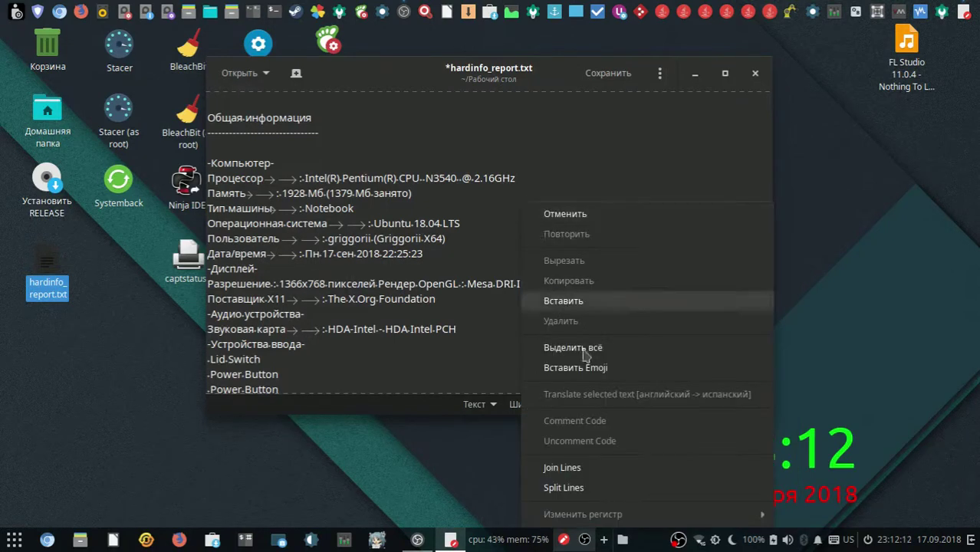
{"action": "left_click", "coordinate": [562, 468]}
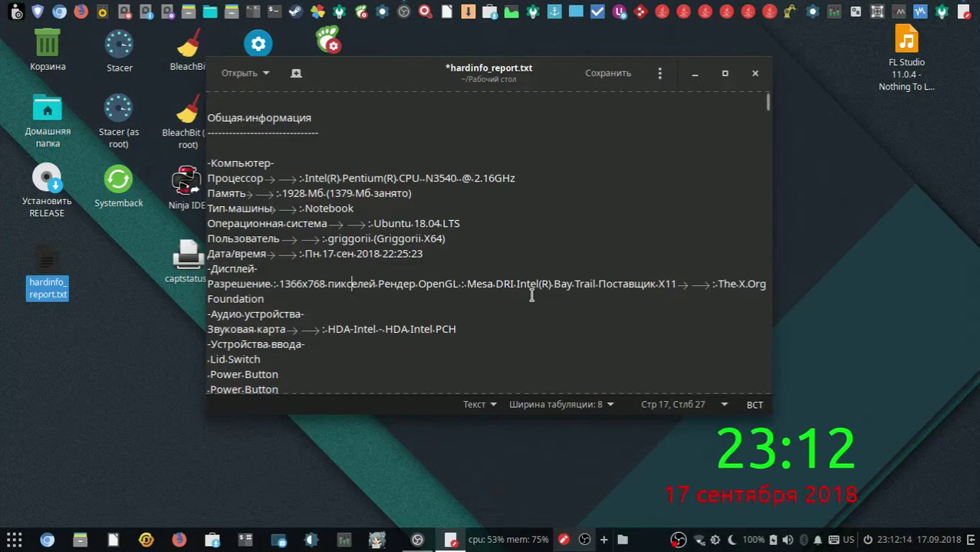
Close the report without saving its changes and reopen hardinfo_report.txt in the text editor
{"action": "right_click", "coordinate": [494, 189]}
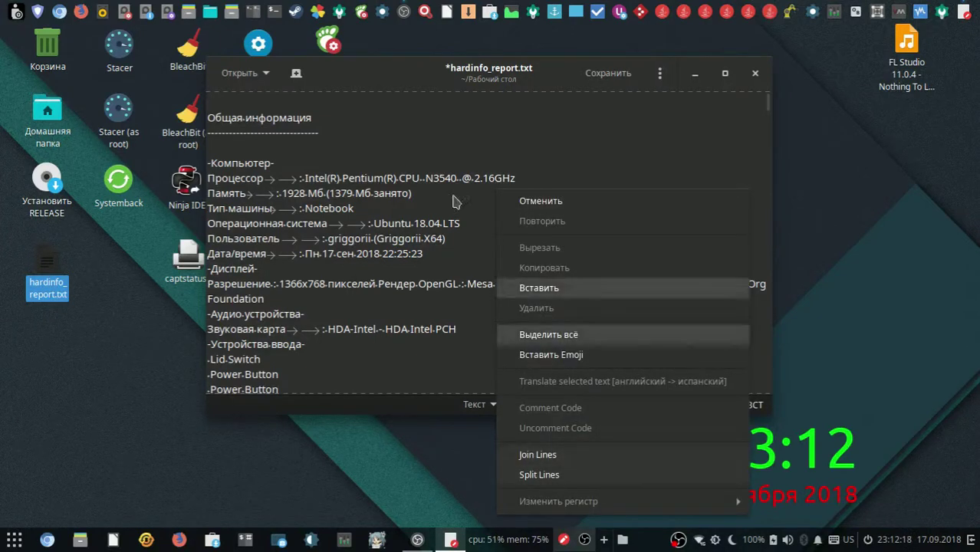
{"action": "left_click", "coordinate": [458, 142]}
{"action": "left_click", "coordinate": [755, 73]}
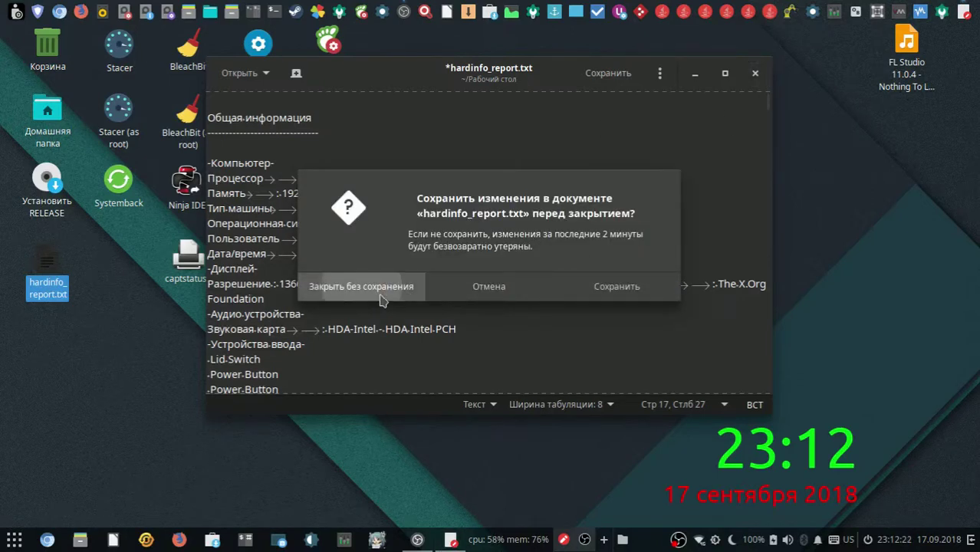
{"action": "left_click", "coordinate": [381, 299]}
{"action": "right_click", "coordinate": [37, 276]}
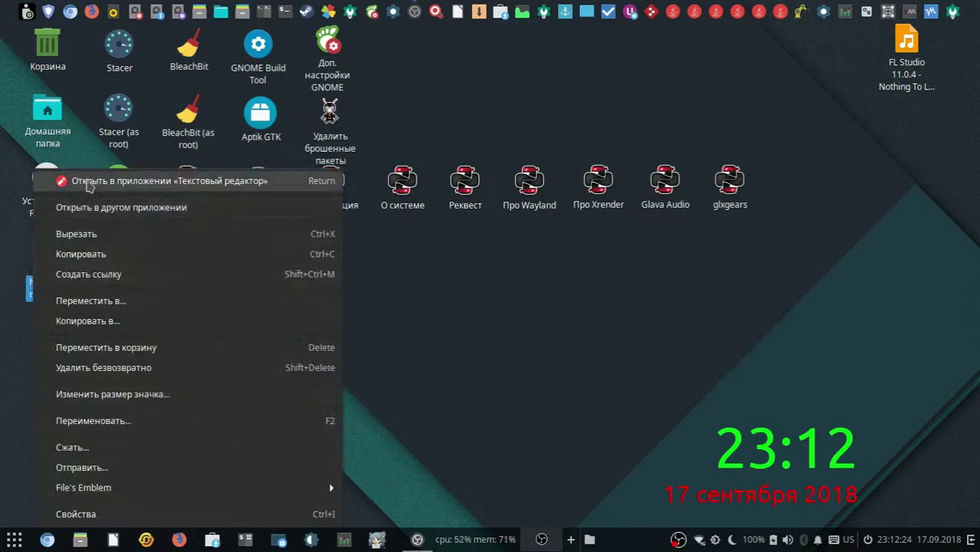
{"action": "left_click", "coordinate": [89, 182]}
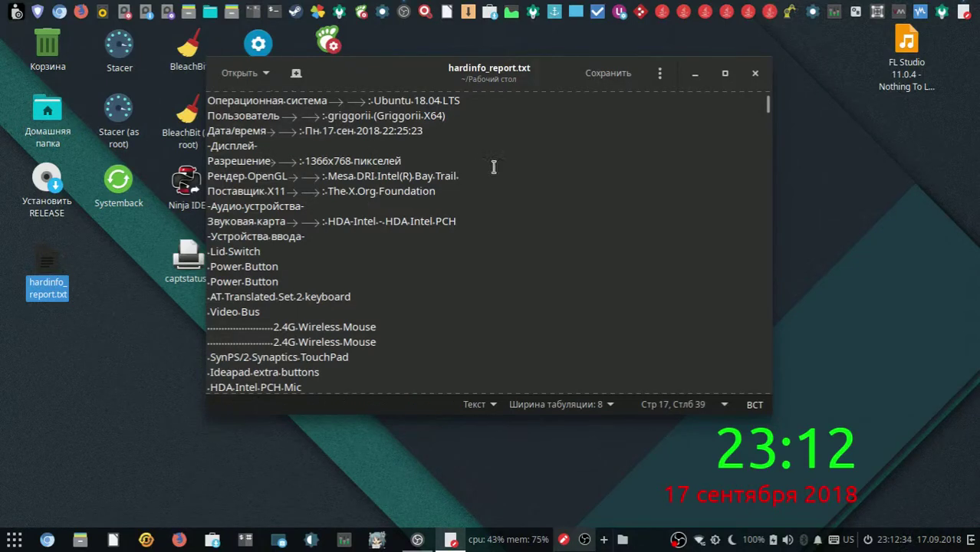
Join the Разрешение and Рендер OpenGL lines in the reopened report and apply the split lines command to the result
{"action": "right_click", "coordinate": [494, 167]}
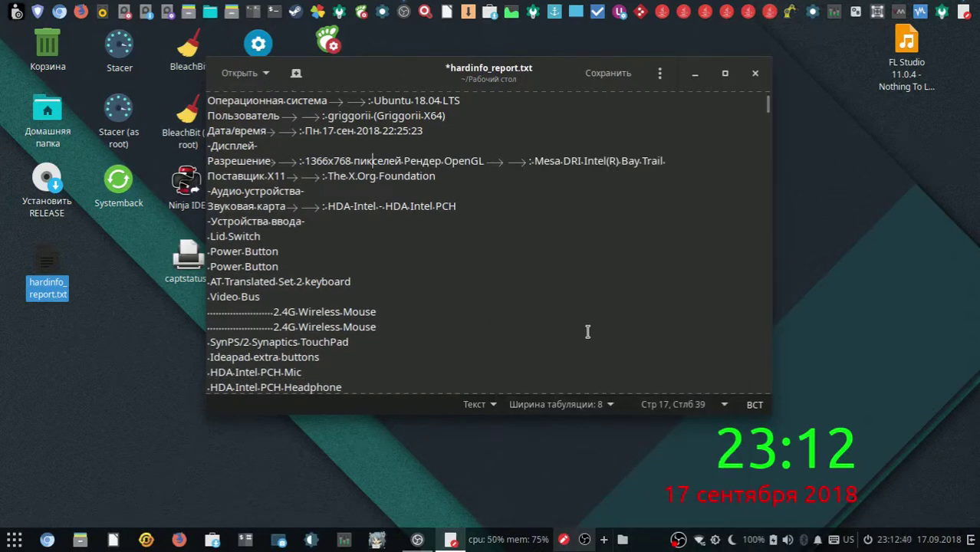
{"action": "right_click", "coordinate": [588, 338]}
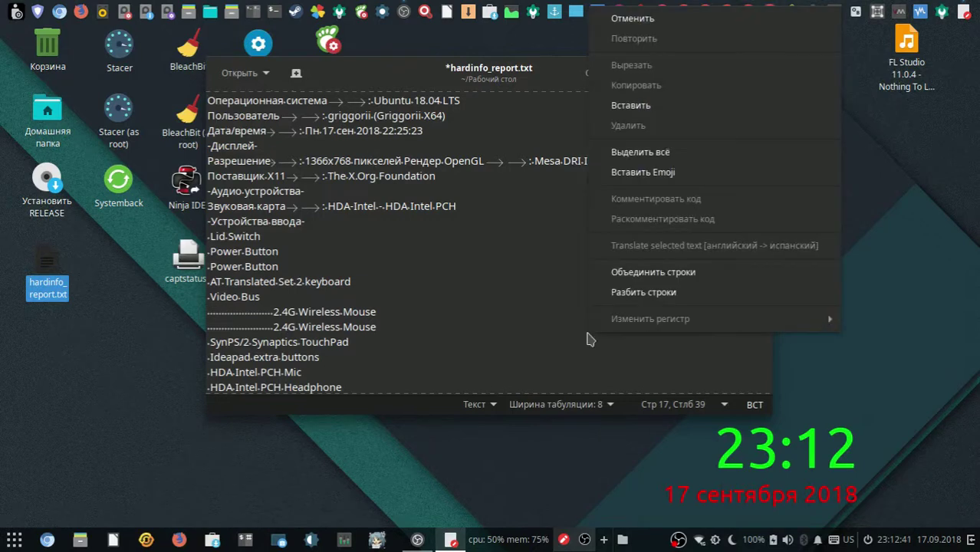
{"action": "left_click", "coordinate": [636, 293]}
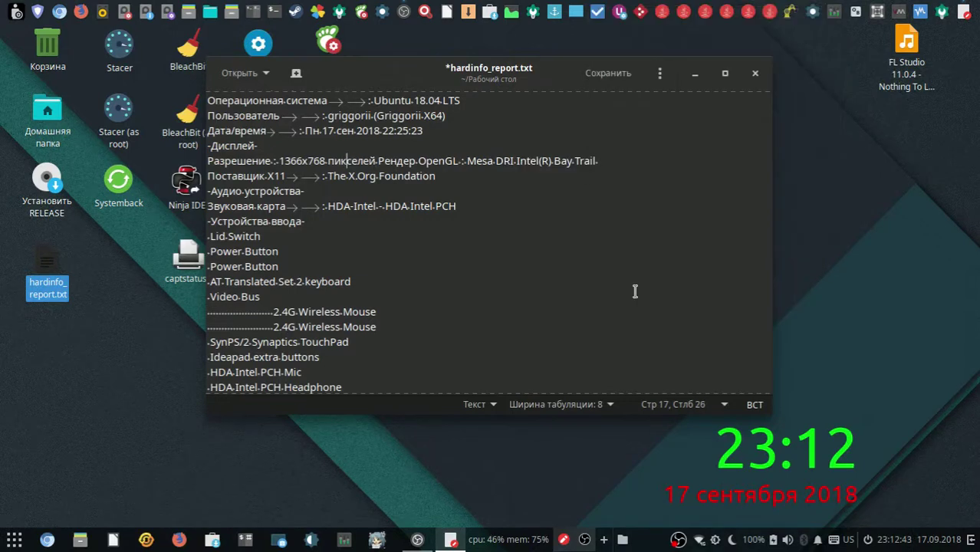
{"action": "right_click", "coordinate": [535, 267]}
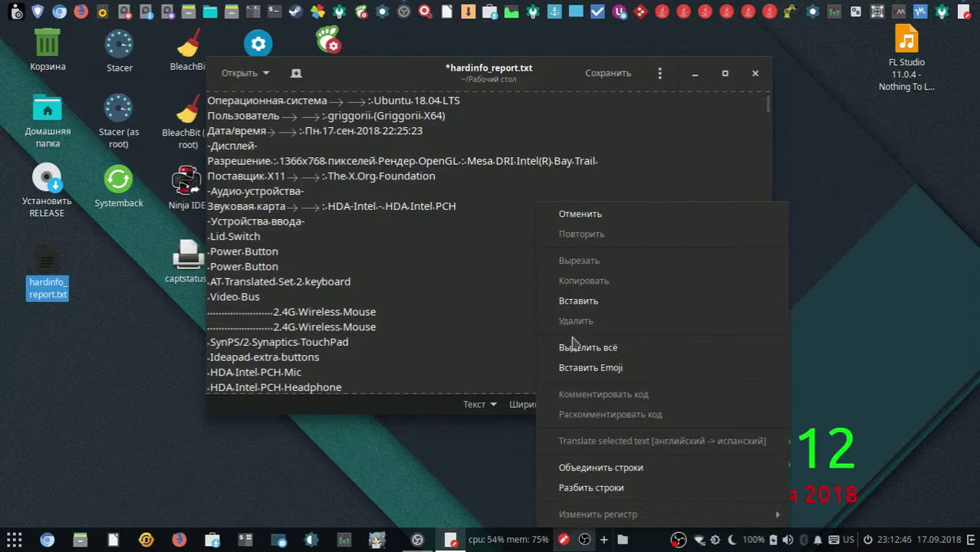
{"action": "left_click", "coordinate": [497, 325]}
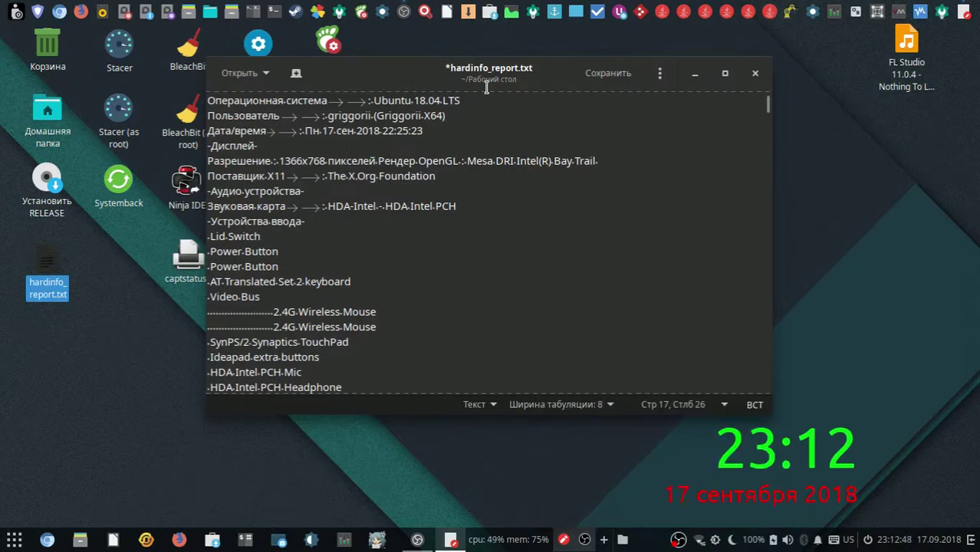
Open the color scheme editor and look through the default styles of the Классическая scheme, from bracket-mismatch to builtin
{"action": "left_click", "coordinate": [661, 74]}
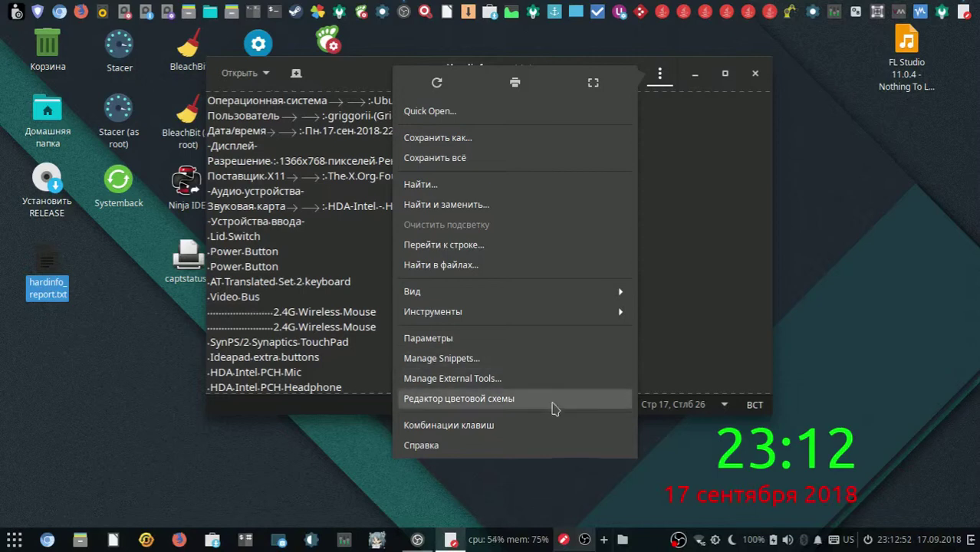
{"action": "left_click", "coordinate": [558, 398]}
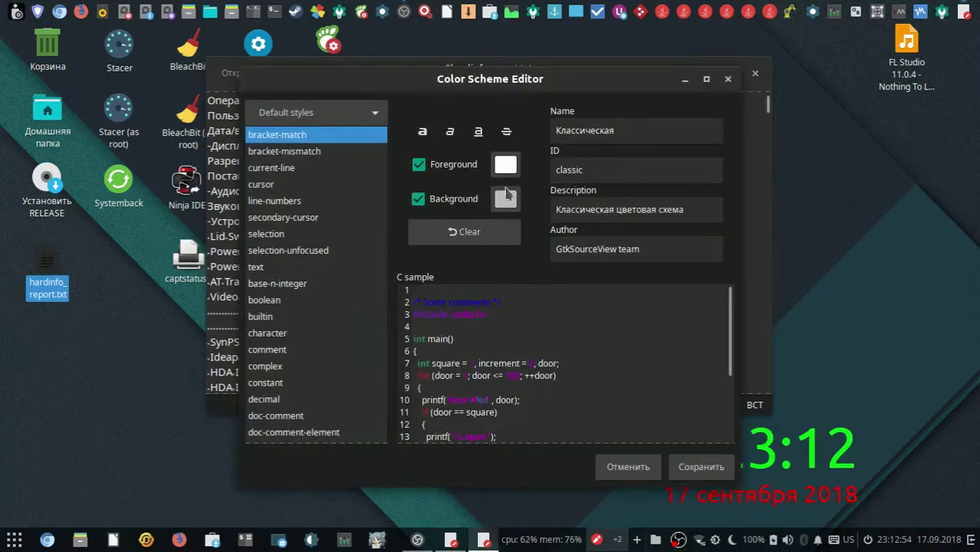
{"action": "left_click", "coordinate": [338, 146]}
{"action": "scroll", "coordinate": [357, 154], "scroll_direction": "down", "scroll_amount": 1}
{"action": "scroll", "coordinate": [357, 153], "scroll_direction": "up", "scroll_amount": 1}
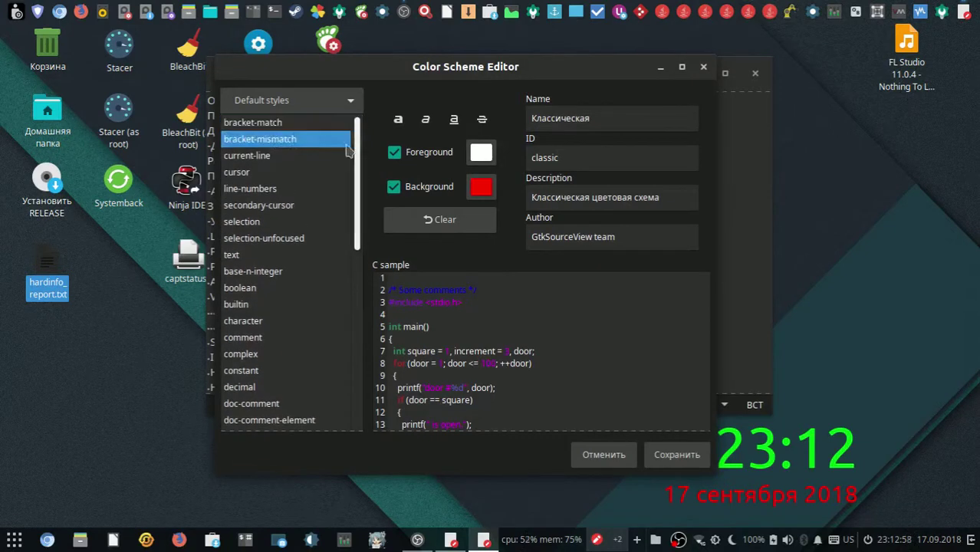
{"action": "left_click", "coordinate": [328, 156]}
{"action": "left_click", "coordinate": [322, 172]}
{"action": "left_click", "coordinate": [318, 205]}
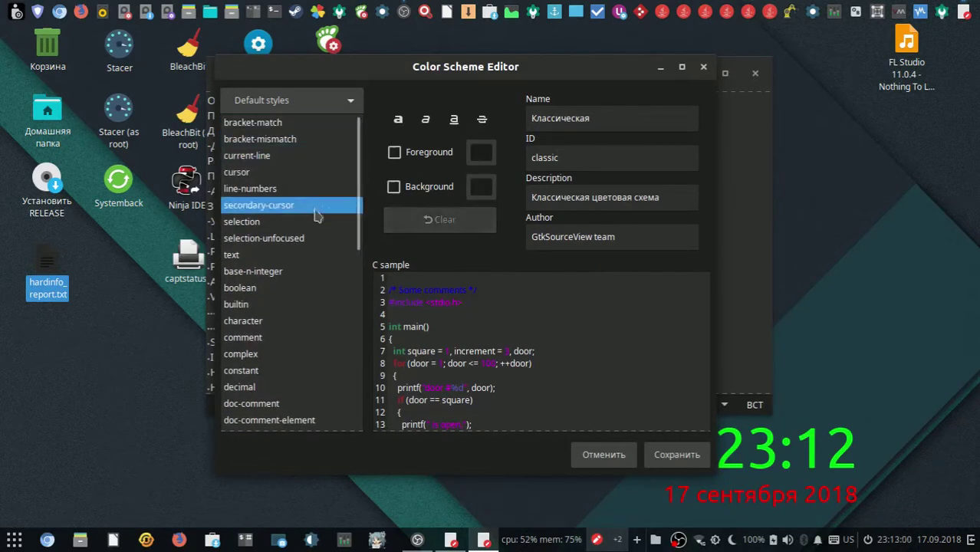
{"action": "left_click", "coordinate": [315, 222]}
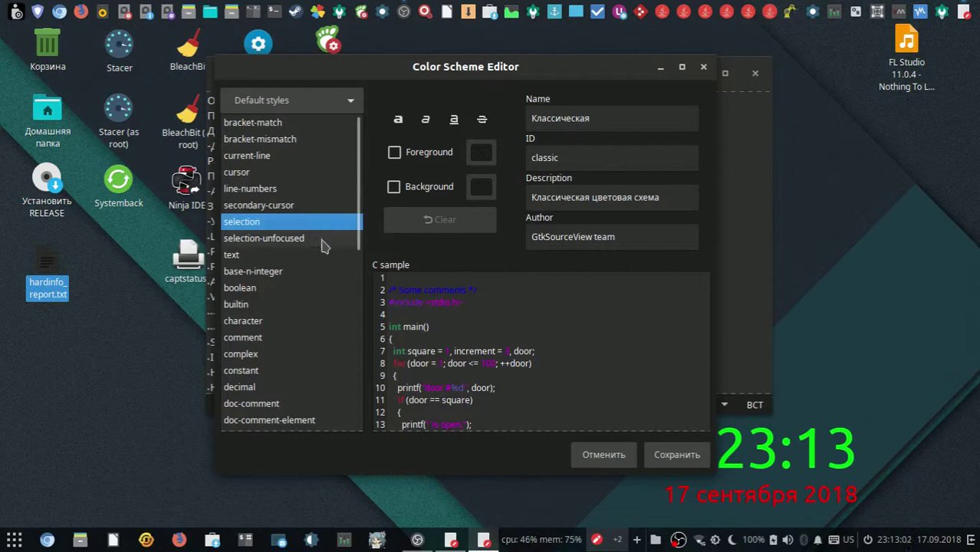
{"action": "left_click", "coordinate": [322, 239]}
{"action": "left_click", "coordinate": [321, 256]}
{"action": "left_click", "coordinate": [313, 272]}
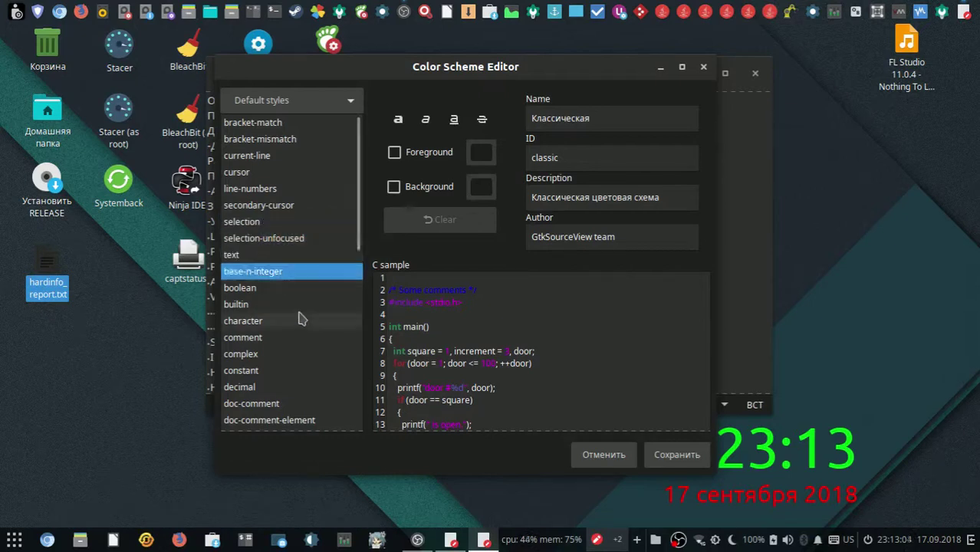
{"action": "left_click", "coordinate": [303, 290]}
{"action": "left_click", "coordinate": [303, 304]}
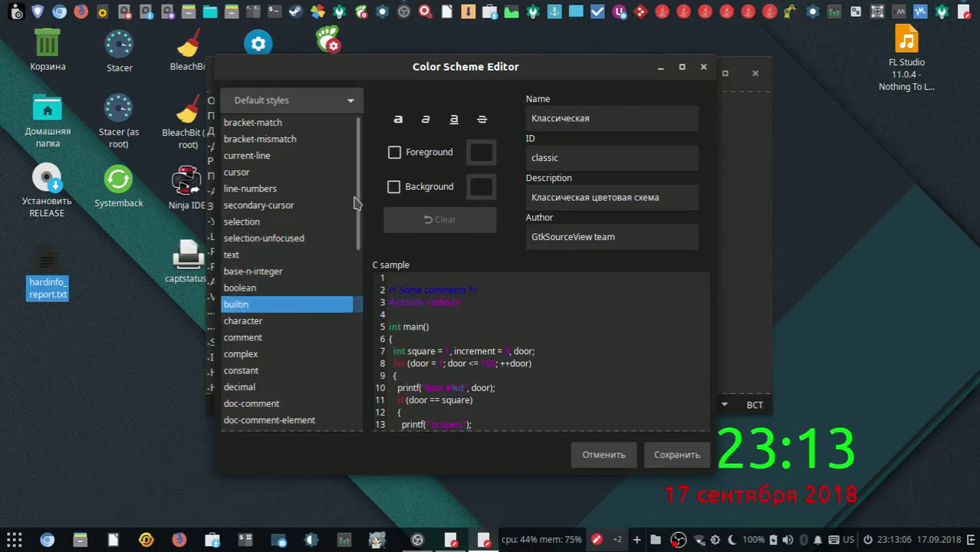
Look through the default styles of the Классическая scheme from boolean to function, checking each one's formatting and colors
{"action": "scroll", "coordinate": [349, 230], "scroll_direction": "down", "scroll_amount": 3}
{"action": "left_click", "coordinate": [320, 220]}
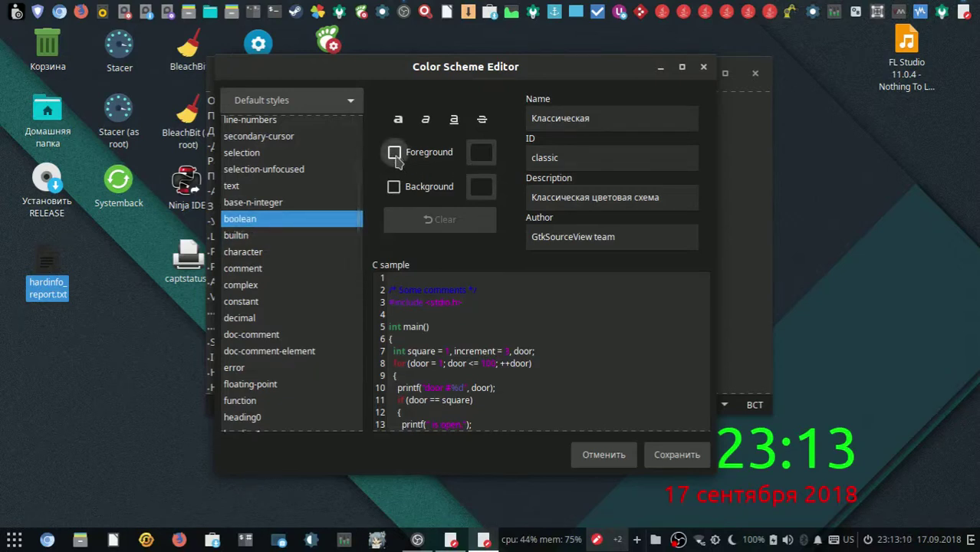
{"action": "left_click", "coordinate": [317, 235]}
{"action": "left_click", "coordinate": [313, 251]}
{"action": "left_click", "coordinate": [308, 284]}
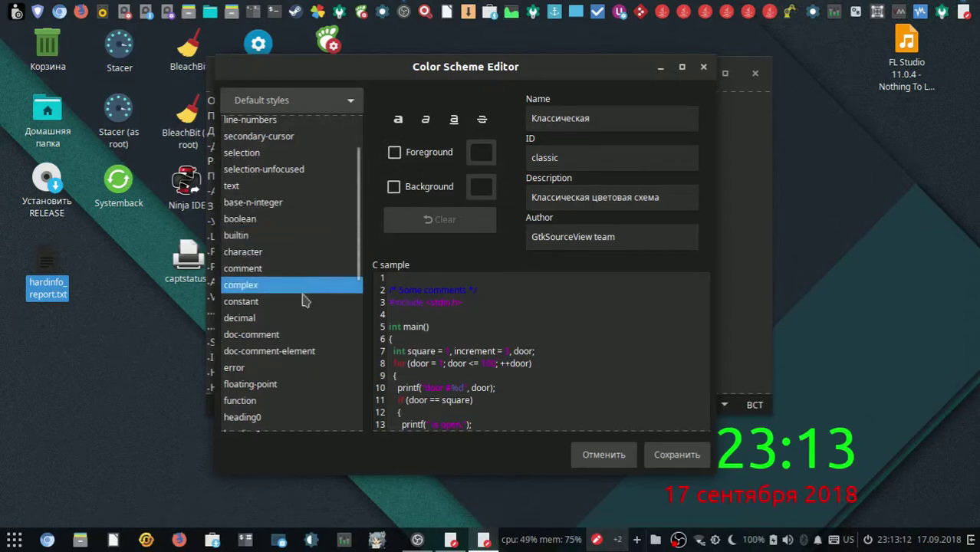
{"action": "left_click", "coordinate": [307, 301]}
{"action": "left_click", "coordinate": [305, 317]}
{"action": "left_click", "coordinate": [306, 334]}
{"action": "left_click", "coordinate": [307, 351]}
{"action": "left_click", "coordinate": [306, 368]}
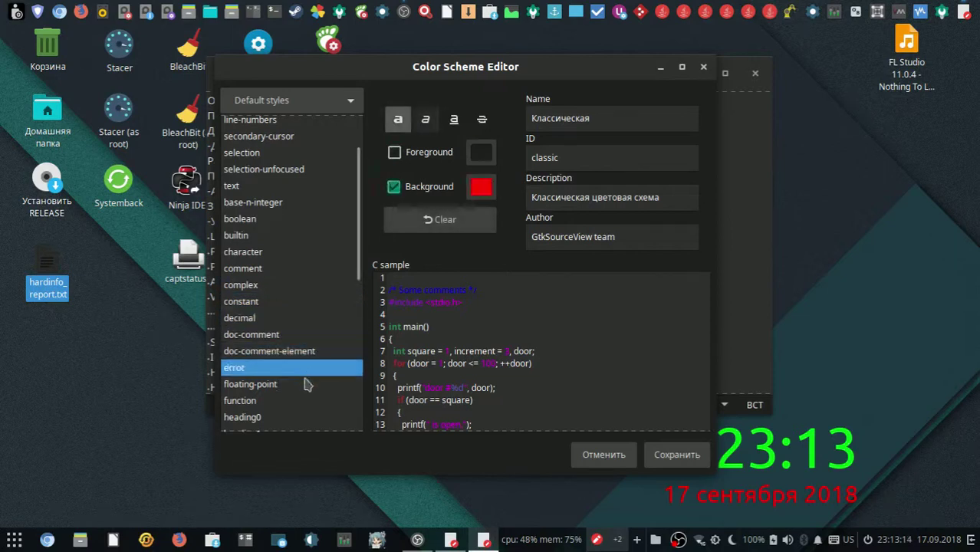
{"action": "left_click", "coordinate": [306, 384]}
{"action": "left_click", "coordinate": [322, 400]}
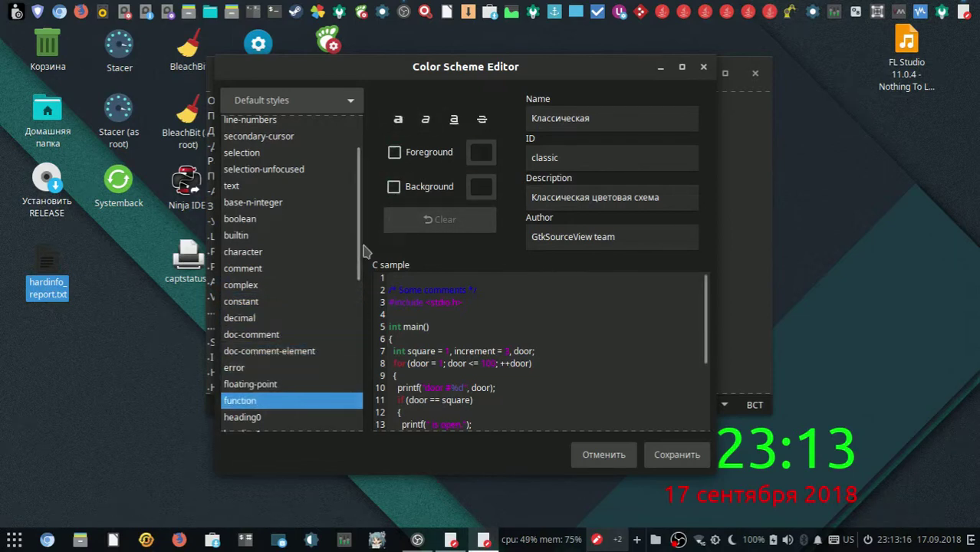
Examine the remaining default styles of the Классическая scheme, from heading0 to warning
{"action": "left_click_drag", "start_coordinate": [358, 265], "coordinate": [354, 368]}
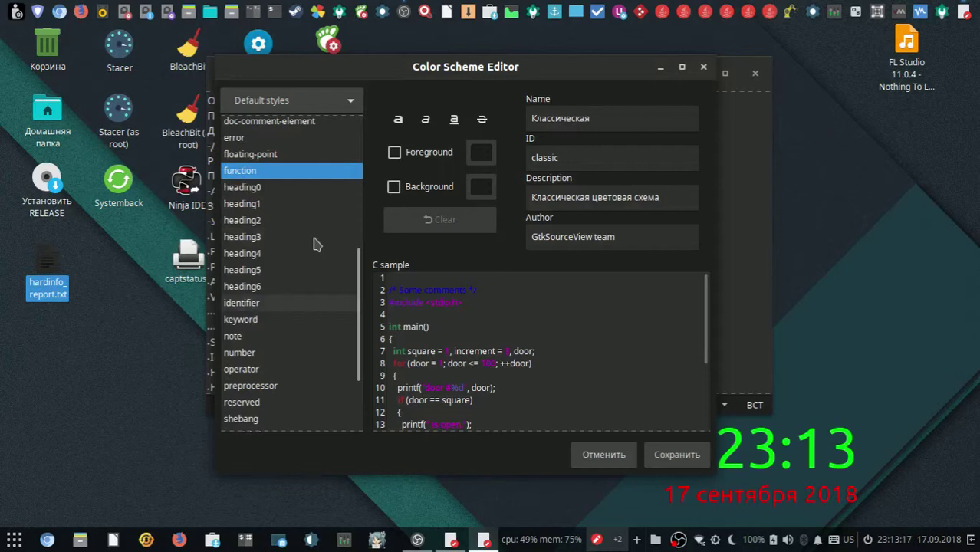
{"action": "left_click", "coordinate": [298, 192]}
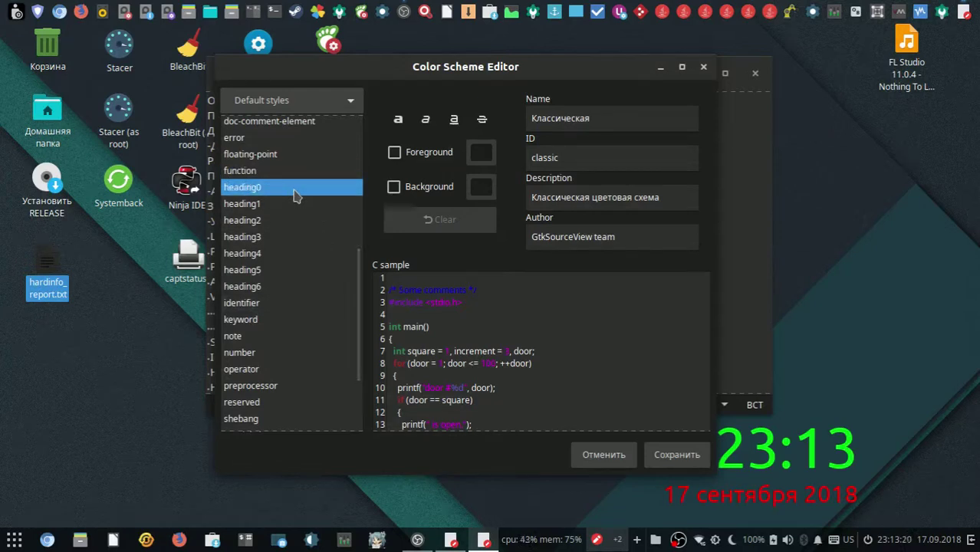
{"action": "key", "text": "Down"}
{"action": "key", "text": "Down"}
{"action": "key", "text": "Down"}
{"action": "key", "text": "Down"}
{"action": "key", "text": "Down"}
{"action": "key", "text": "Down"}
{"action": "key", "text": "Down"}
{"action": "key", "text": "Down"}
{"action": "key", "text": "Down"}
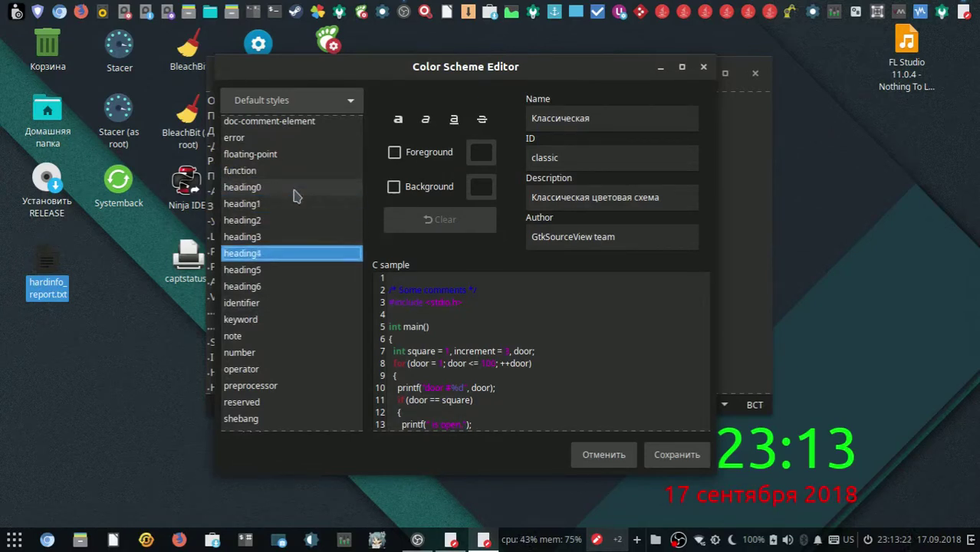
{"action": "key", "text": "Down"}
{"action": "key", "text": "Down"}
{"action": "key", "text": "Down"}
{"action": "key", "text": "Down"}
{"action": "key", "text": "Down"}
{"action": "key", "text": "Down"}
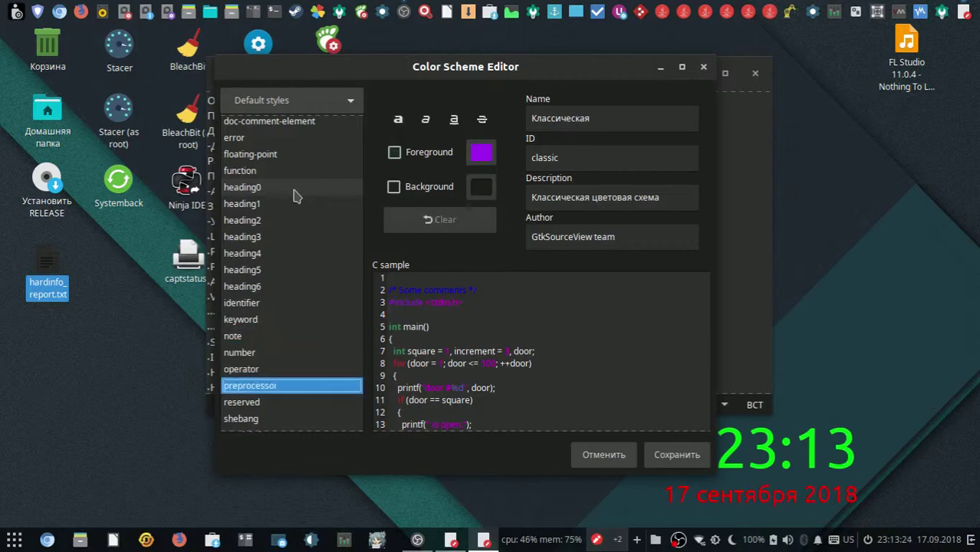
{"action": "key", "text": "Down"}
{"action": "key", "text": "Down"}
{"action": "key", "text": "Down"}
{"action": "key", "text": "Down"}
{"action": "key", "text": "Down"}
{"action": "key", "text": "Down"}
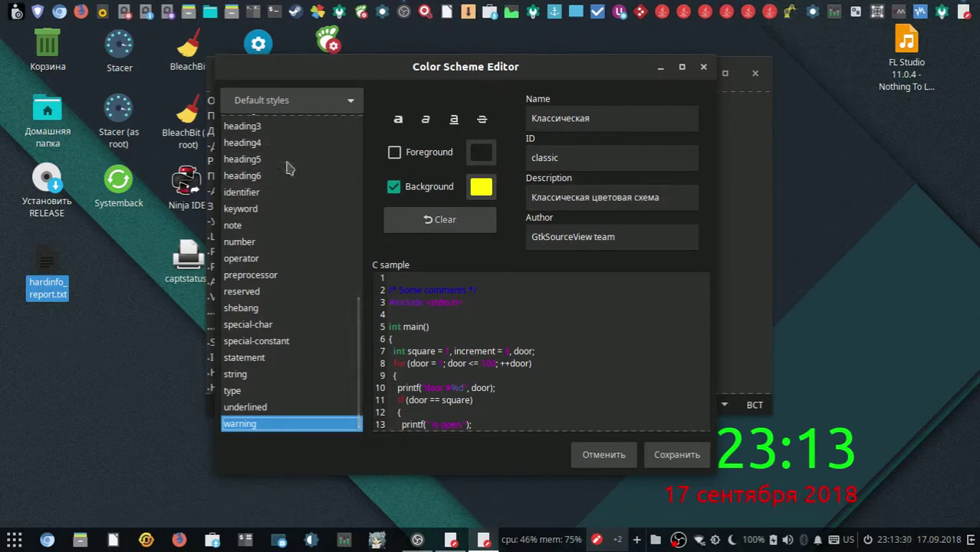
Browse the languages available for style editing to the end of the list, and close the color scheme editor without saving
{"action": "left_click", "coordinate": [352, 109]}
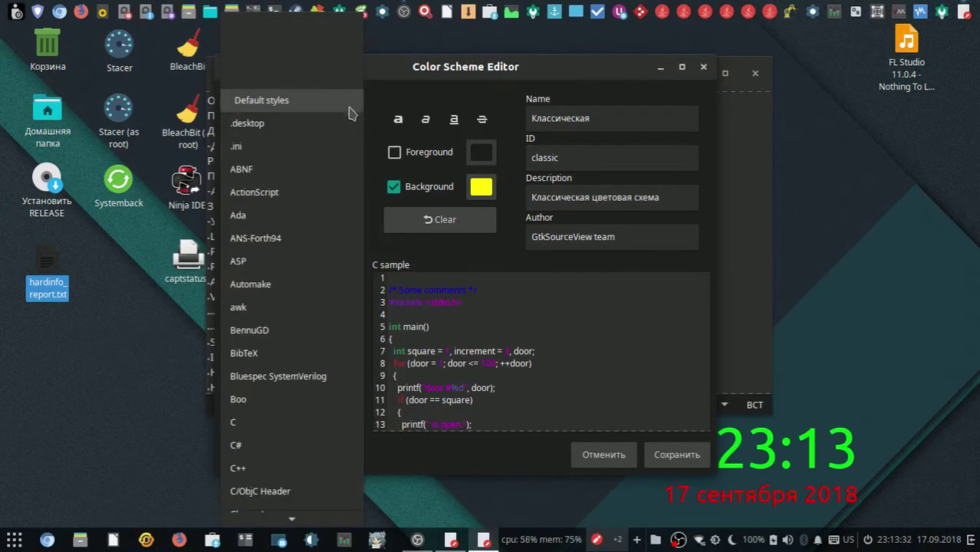
{"action": "mouse_move", "coordinate": [314, 521]}
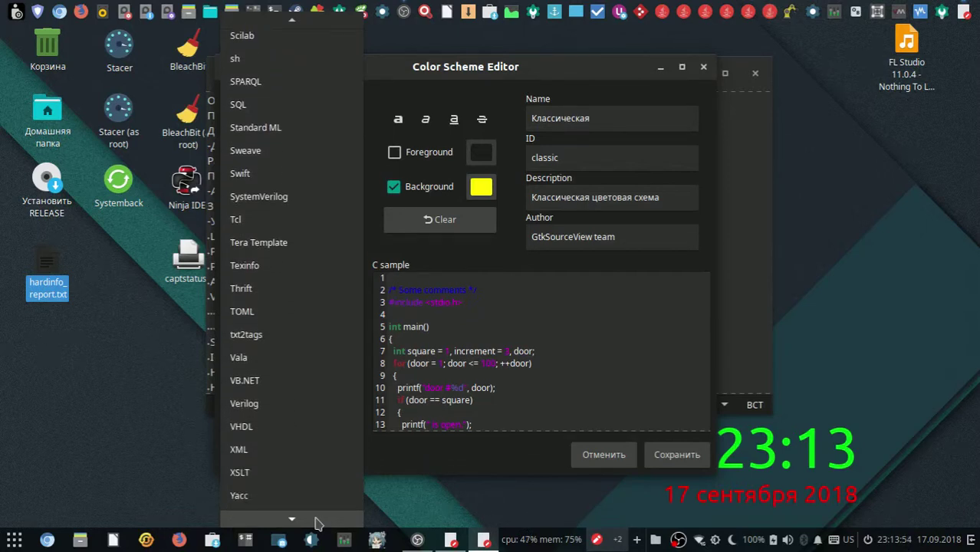
{"action": "scroll", "coordinate": [318, 524], "scroll_direction": "down", "scroll_amount": 5}
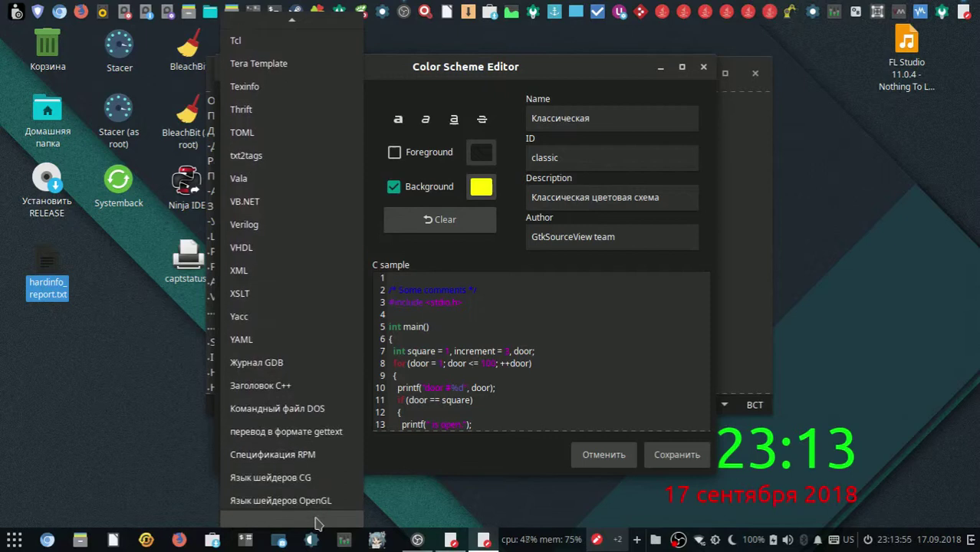
{"action": "left_click", "coordinate": [432, 504]}
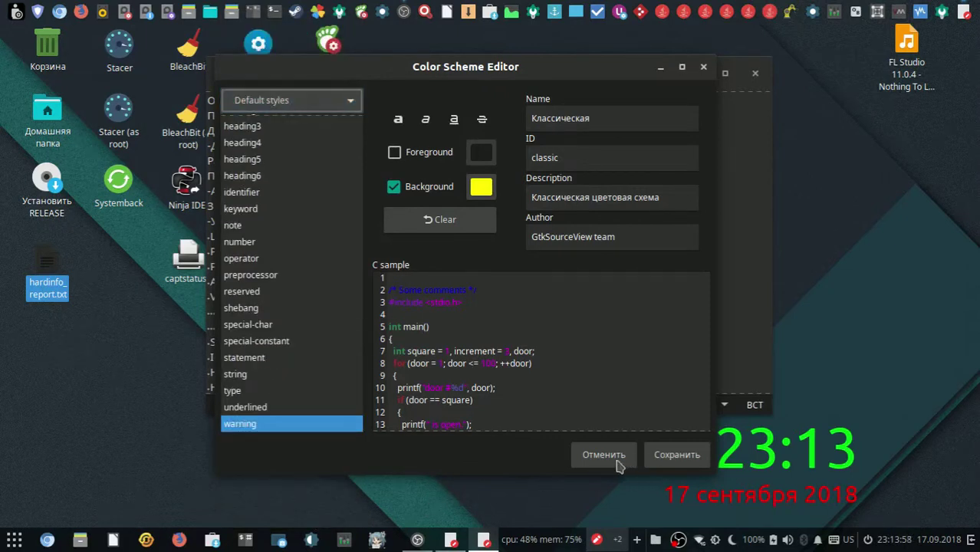
{"action": "left_click", "coordinate": [619, 463]}
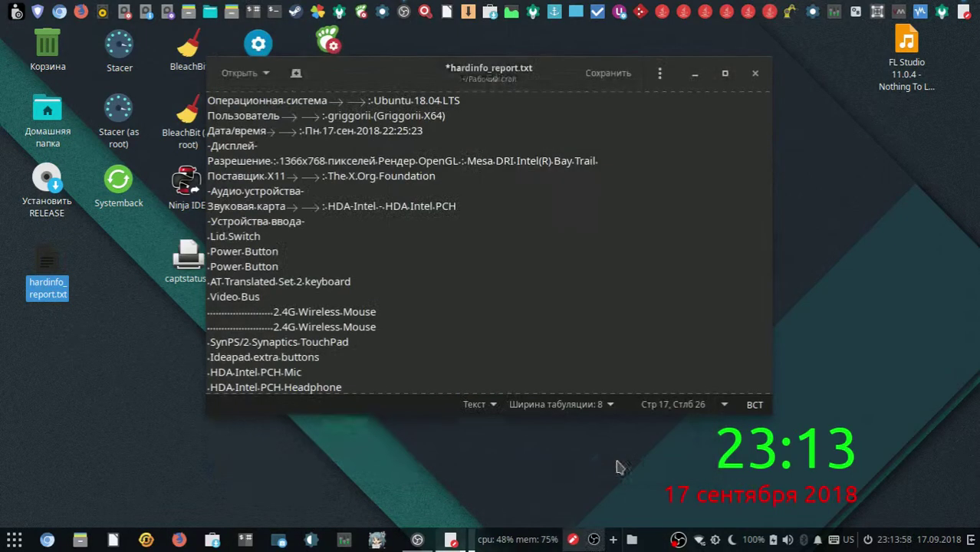
Open the snippets manager, look into the ABNF, ActionScript and Ada groups, and close it
{"action": "left_click", "coordinate": [661, 75]}
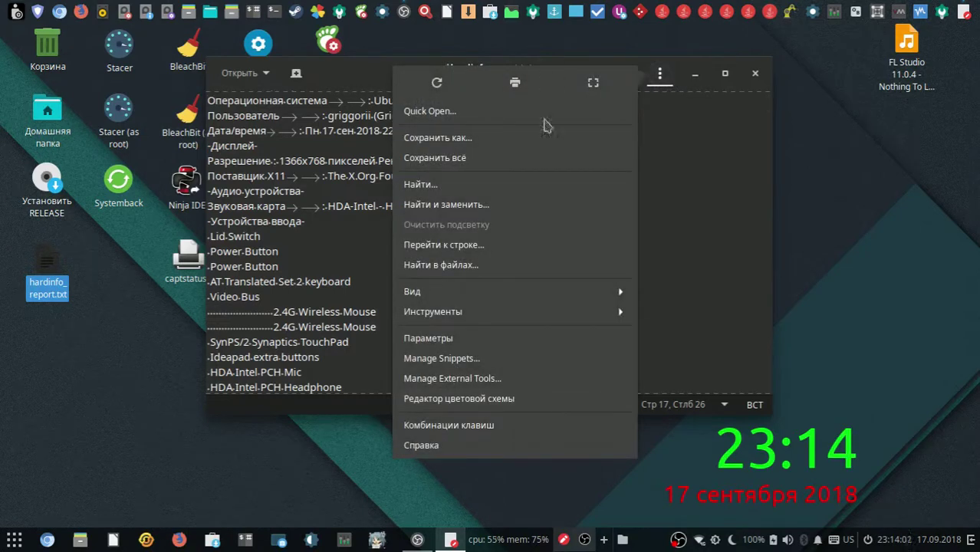
{"action": "left_click", "coordinate": [548, 362]}
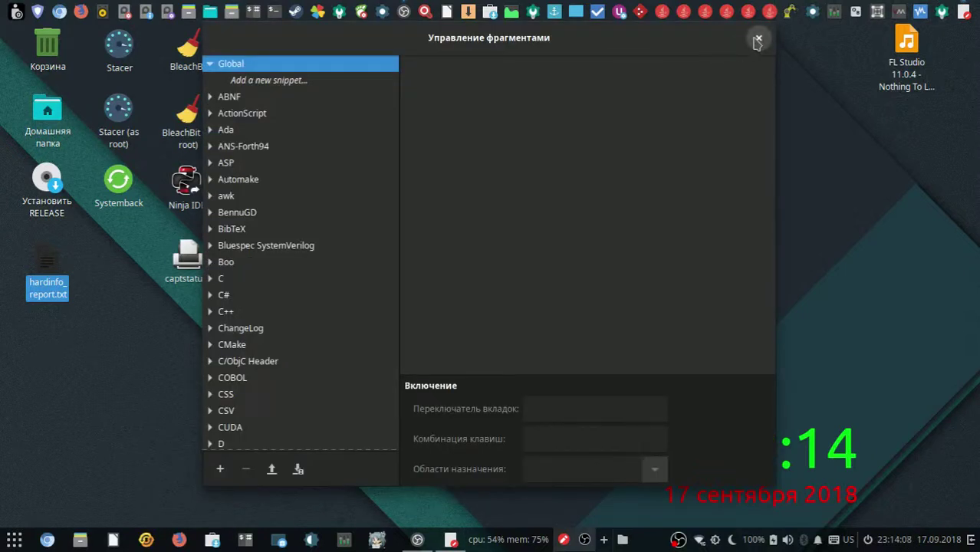
{"action": "left_click", "coordinate": [215, 98]}
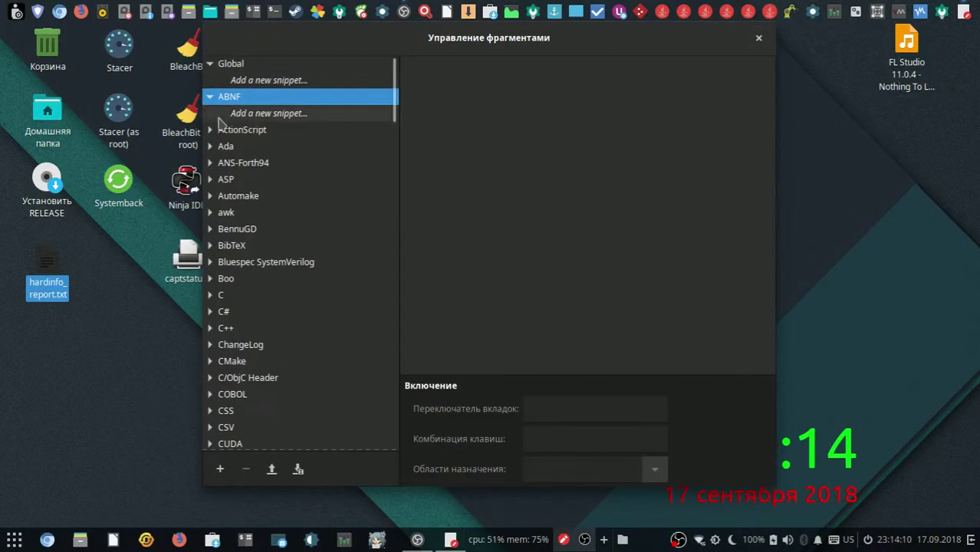
{"action": "left_click", "coordinate": [217, 130]}
{"action": "left_click", "coordinate": [216, 162]}
{"action": "left_click", "coordinate": [220, 213]}
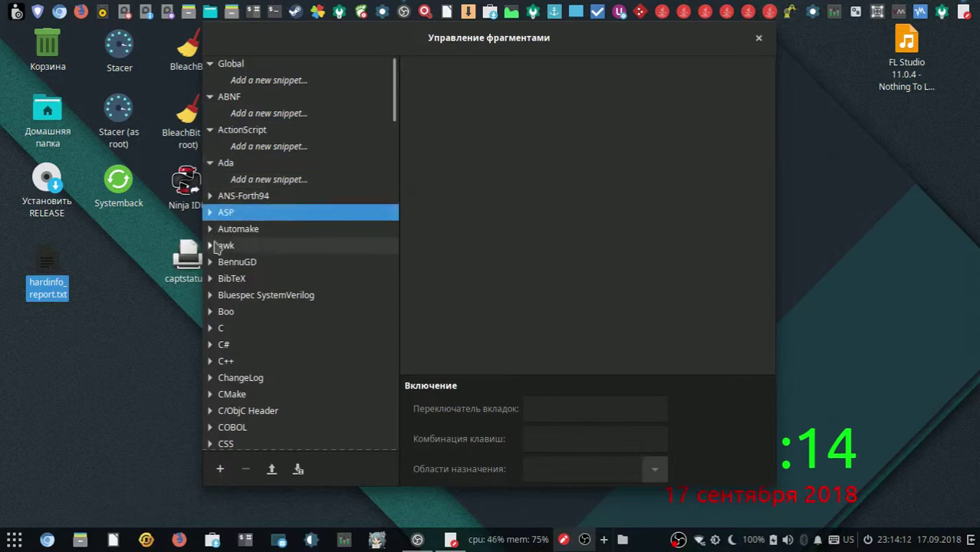
{"action": "left_click", "coordinate": [219, 245]}
{"action": "left_click", "coordinate": [754, 46]}
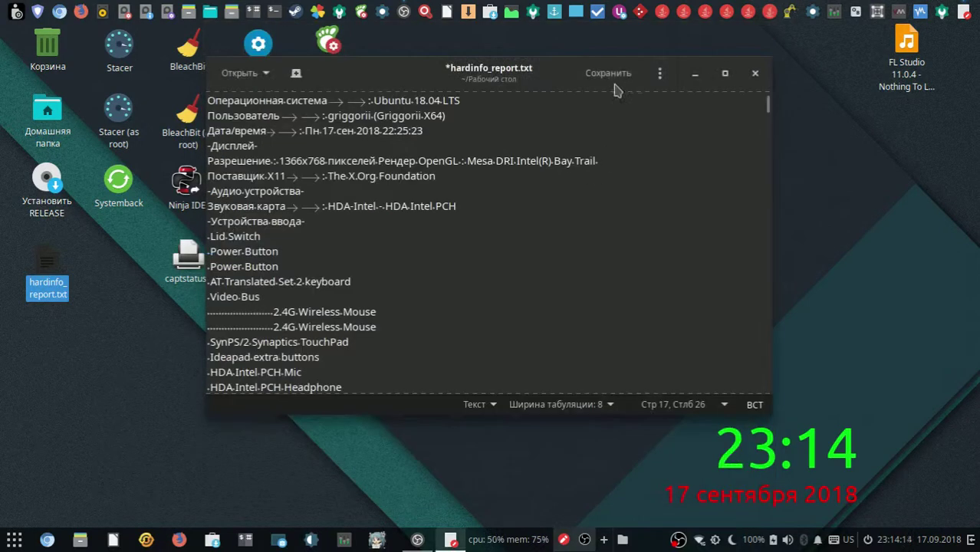
Open the external tools manager, review the scripts and settings from Выполнить команду to Удалить пробелы, and close it
{"action": "left_click", "coordinate": [658, 74]}
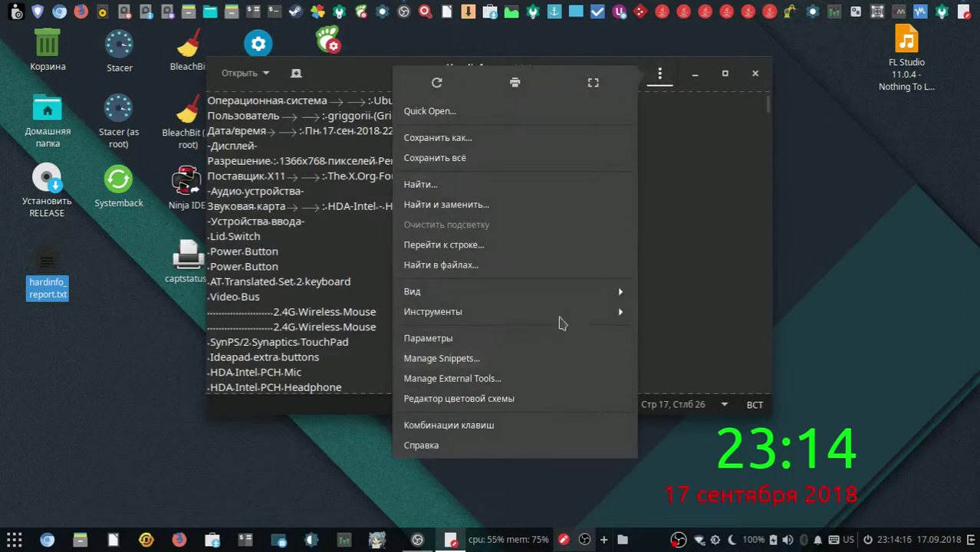
{"action": "left_click", "coordinate": [556, 386]}
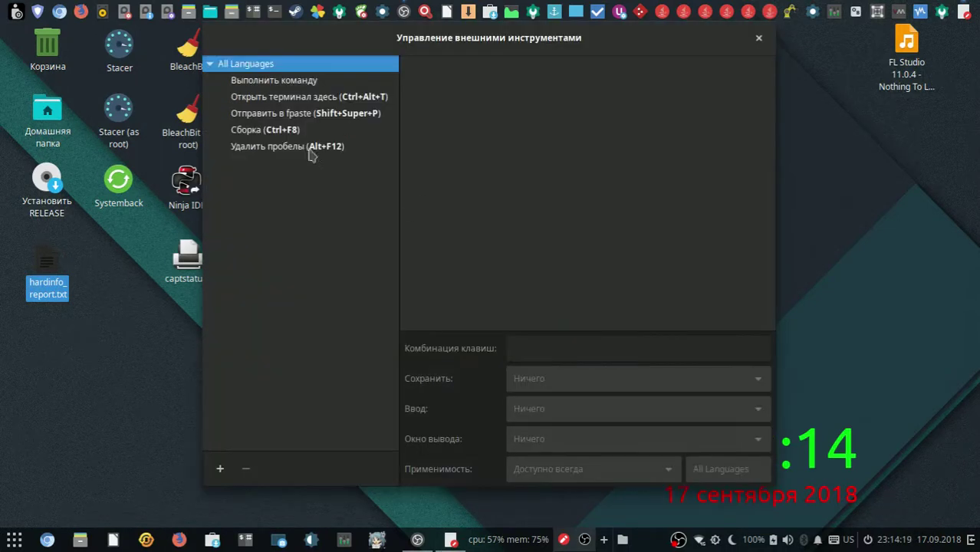
{"action": "left_click", "coordinate": [274, 79]}
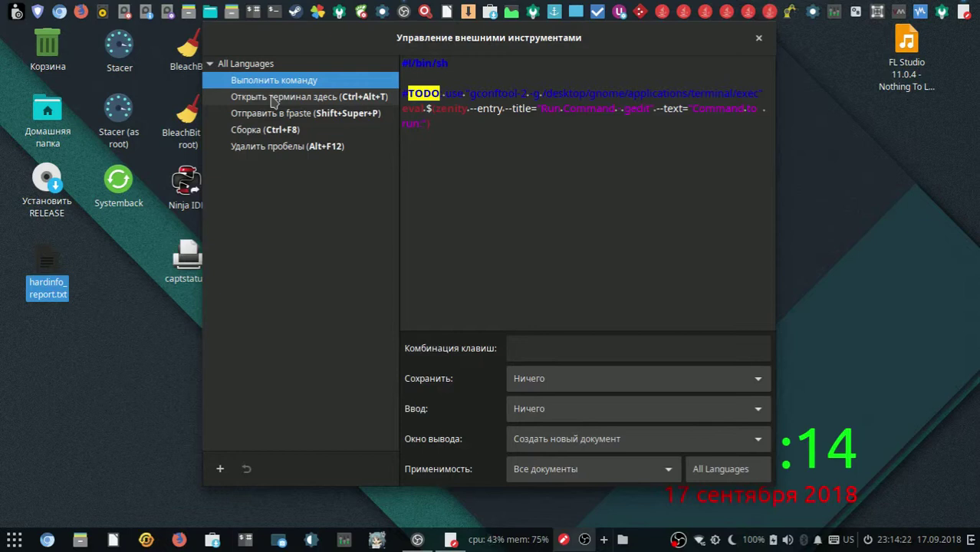
{"action": "left_click", "coordinate": [273, 99]}
{"action": "left_click", "coordinate": [291, 116]}
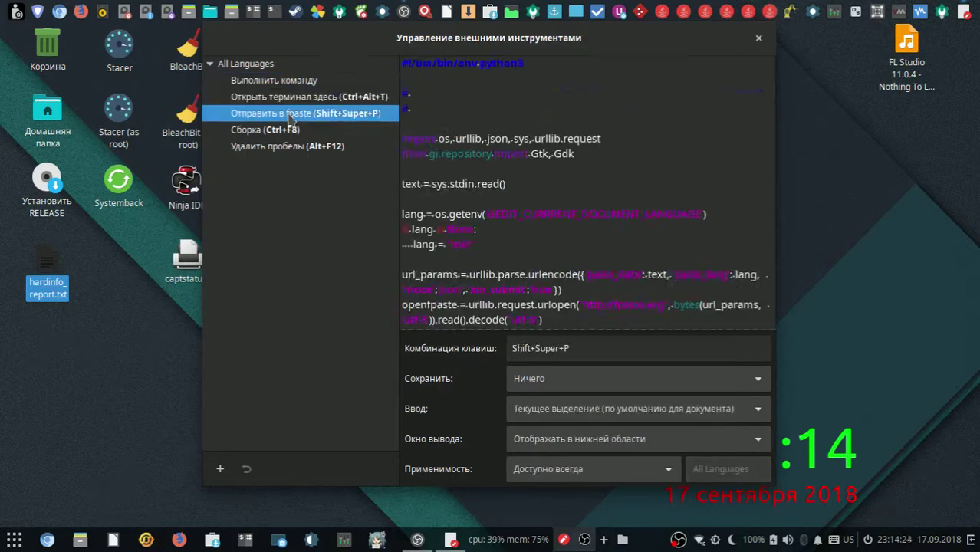
{"action": "left_click", "coordinate": [298, 131]}
{"action": "left_click", "coordinate": [311, 147]}
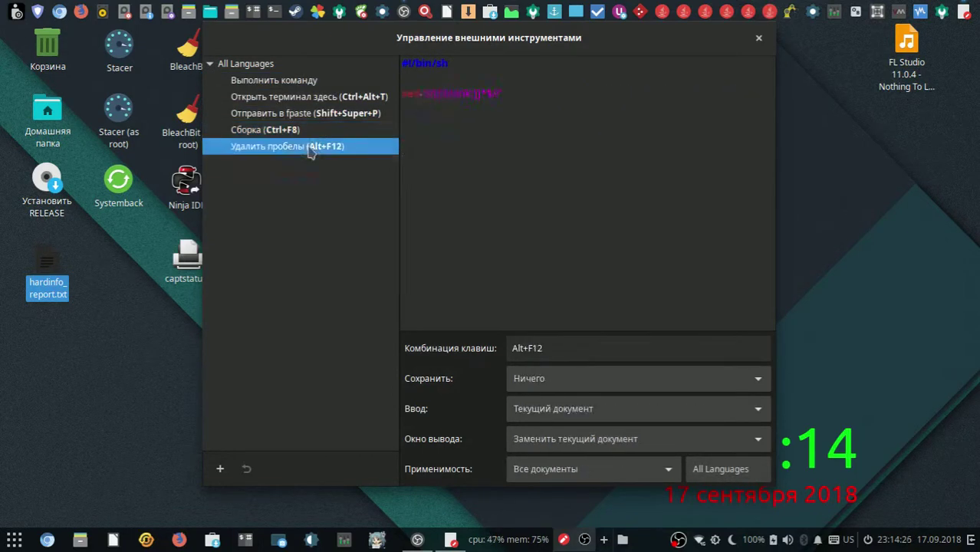
{"action": "left_click", "coordinate": [305, 81]}
{"action": "left_click", "coordinate": [317, 97]}
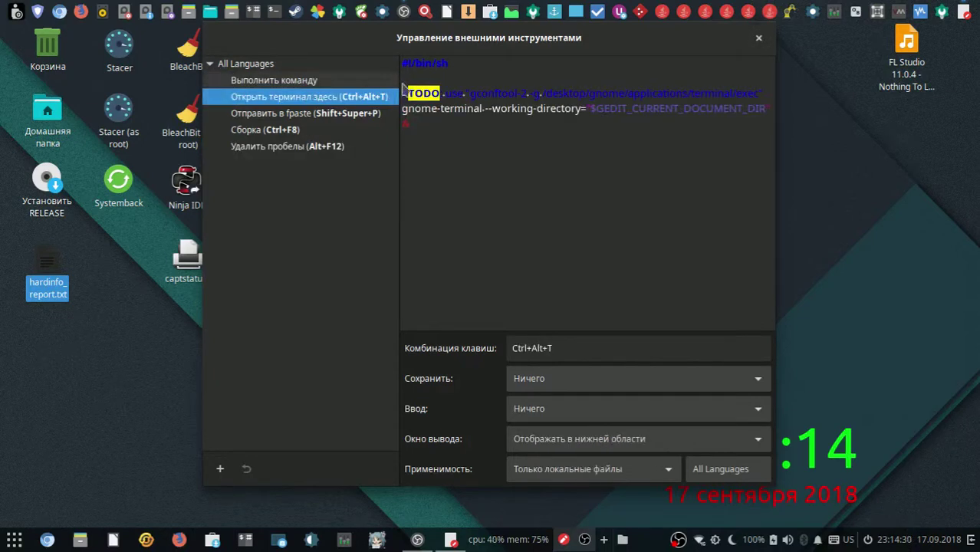
{"action": "left_click", "coordinate": [759, 37]}
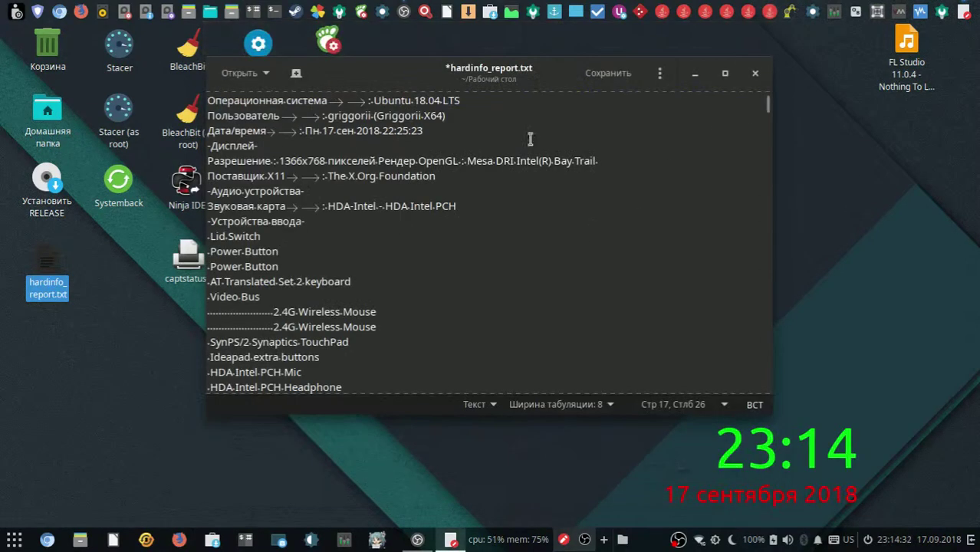
{"action": "right_click", "coordinate": [549, 232]}
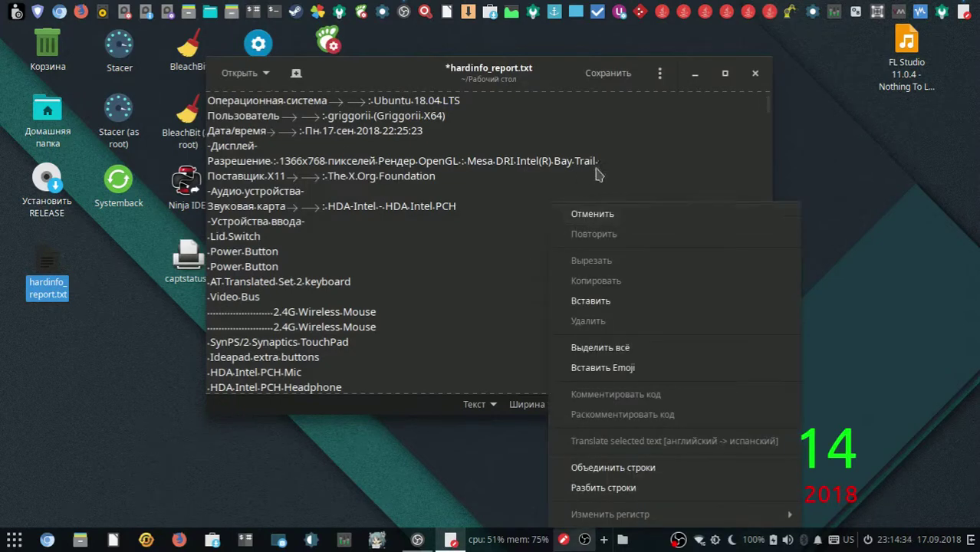
{"action": "left_click", "coordinate": [617, 152]}
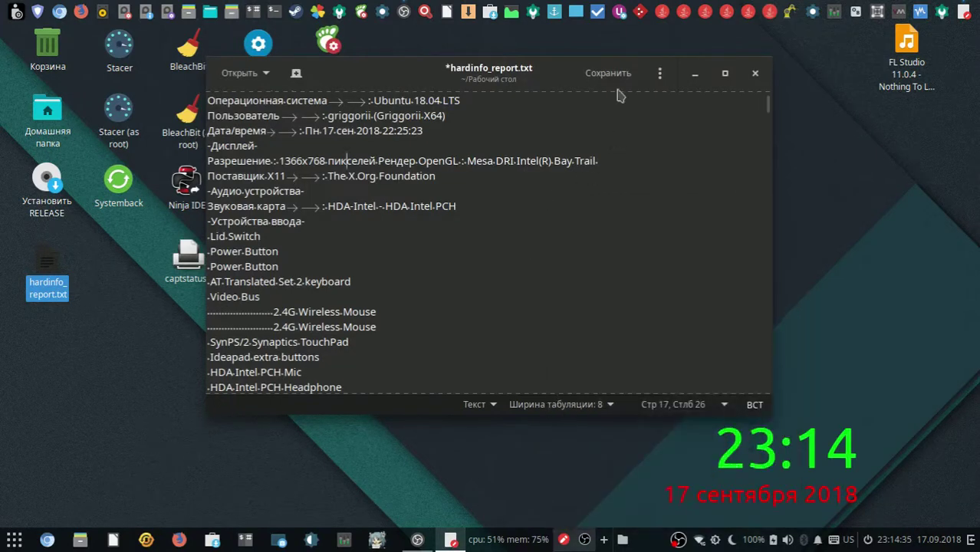
Show the document statistics of hardinfo_report.txt and close them
{"action": "left_click", "coordinate": [659, 75]}
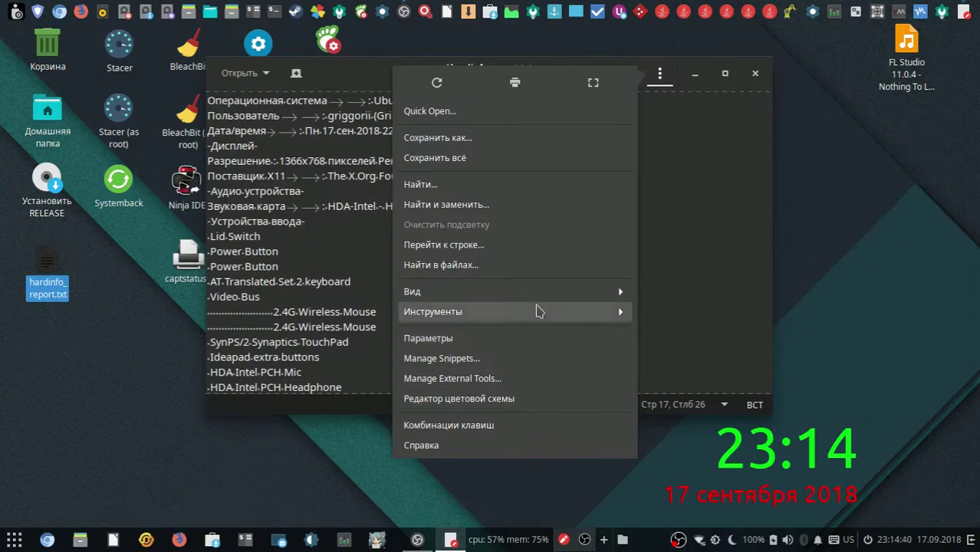
{"action": "left_click", "coordinate": [537, 311]}
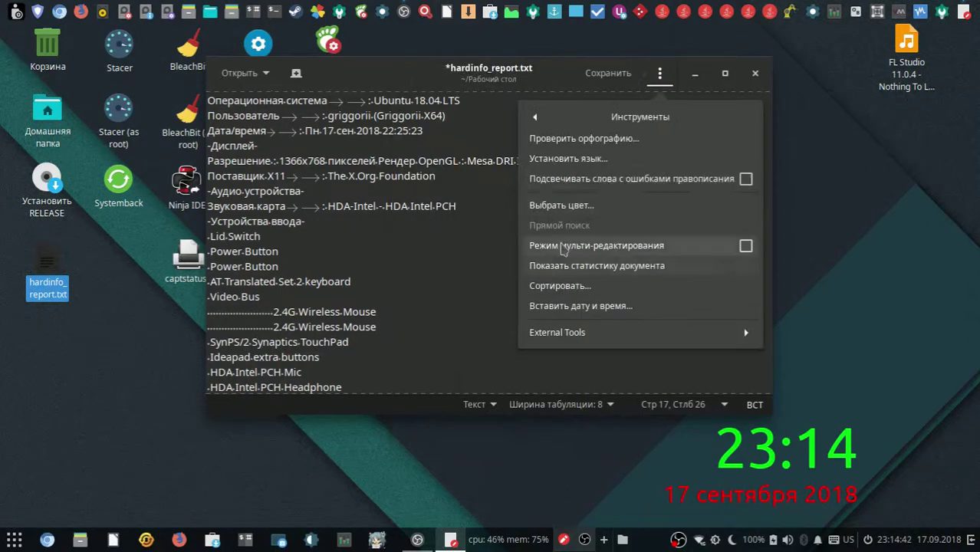
{"action": "left_click", "coordinate": [619, 268]}
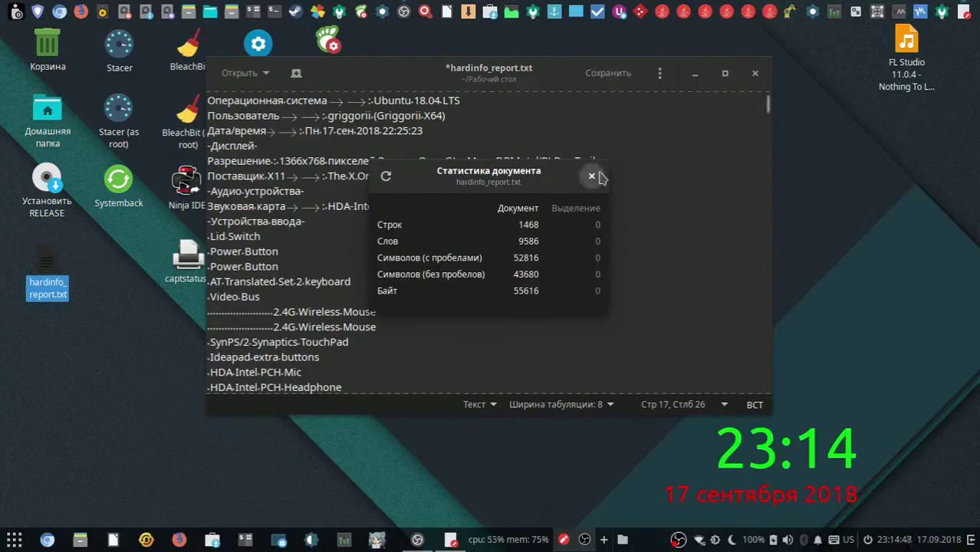
{"action": "left_click", "coordinate": [591, 178]}
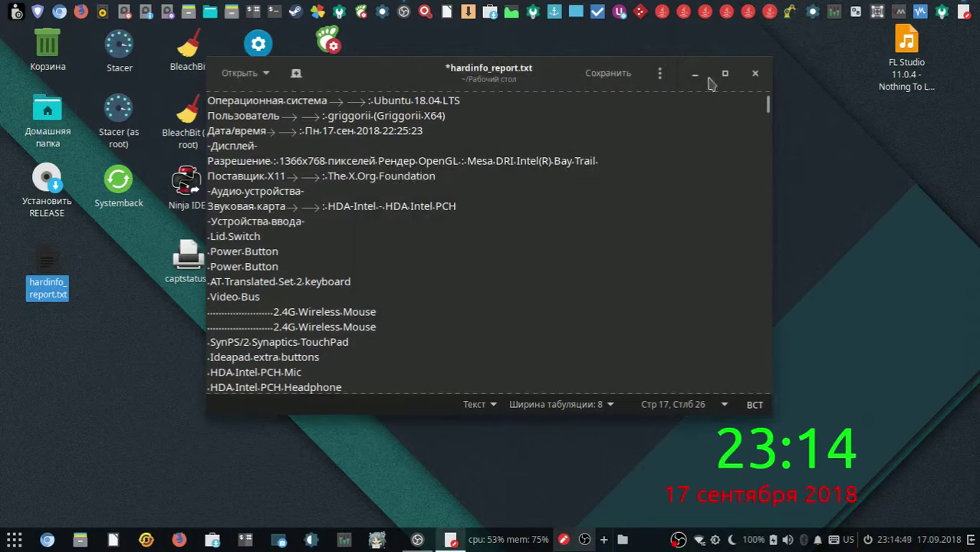
Review the text editor's view options, such as the side panel, bottom panel and whitespace display
{"action": "left_click", "coordinate": [653, 77]}
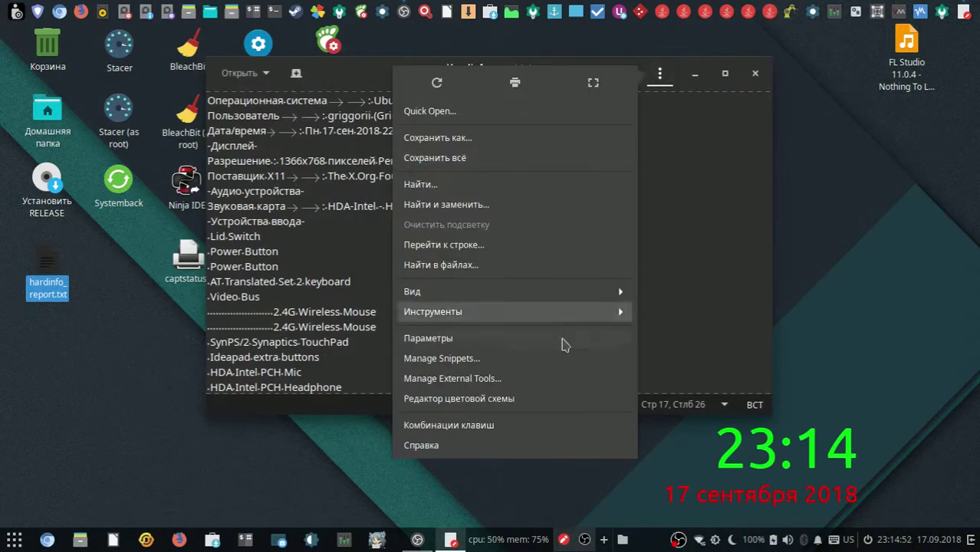
{"action": "left_click", "coordinate": [558, 299]}
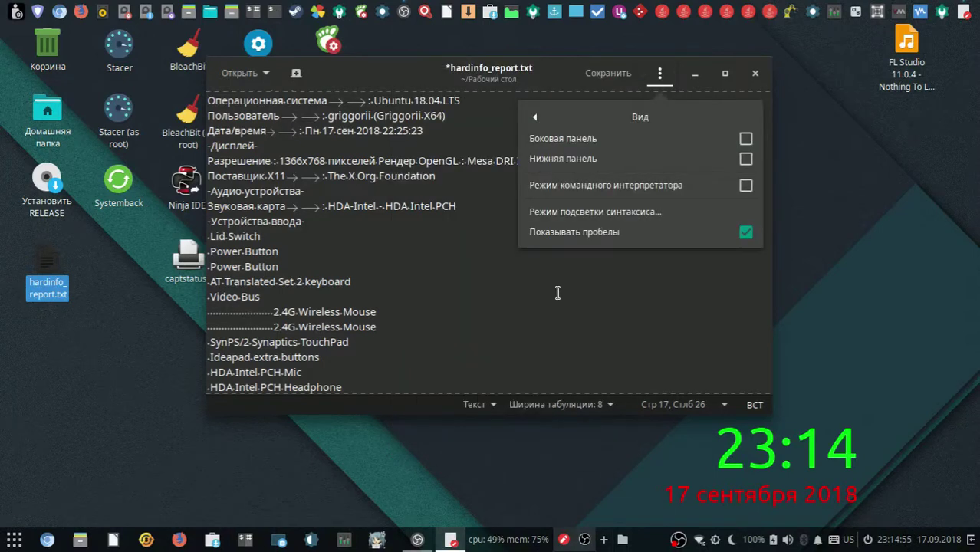
{"action": "left_click", "coordinate": [654, 121]}
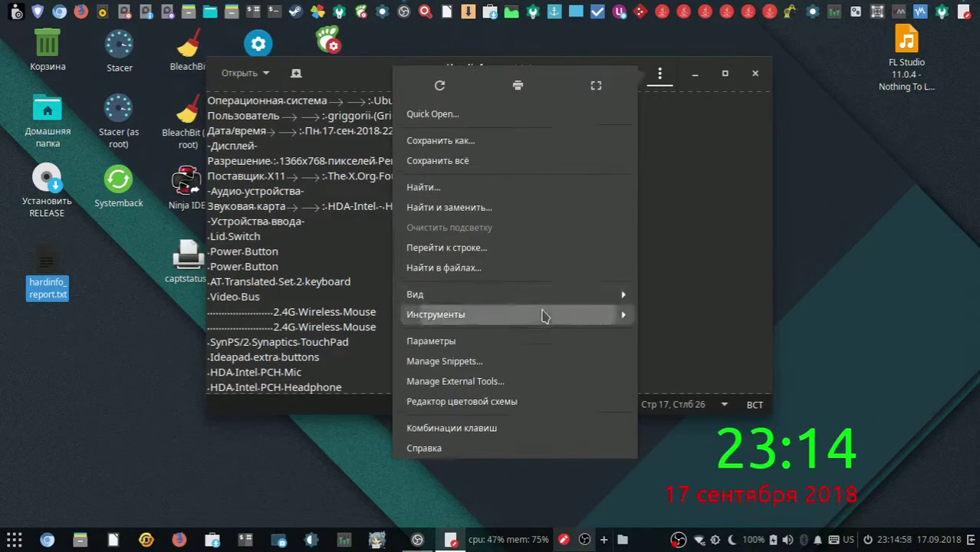
Open the text editor's colour picker, look at the available colours, and cancel without choosing one
{"action": "left_click", "coordinate": [542, 314]}
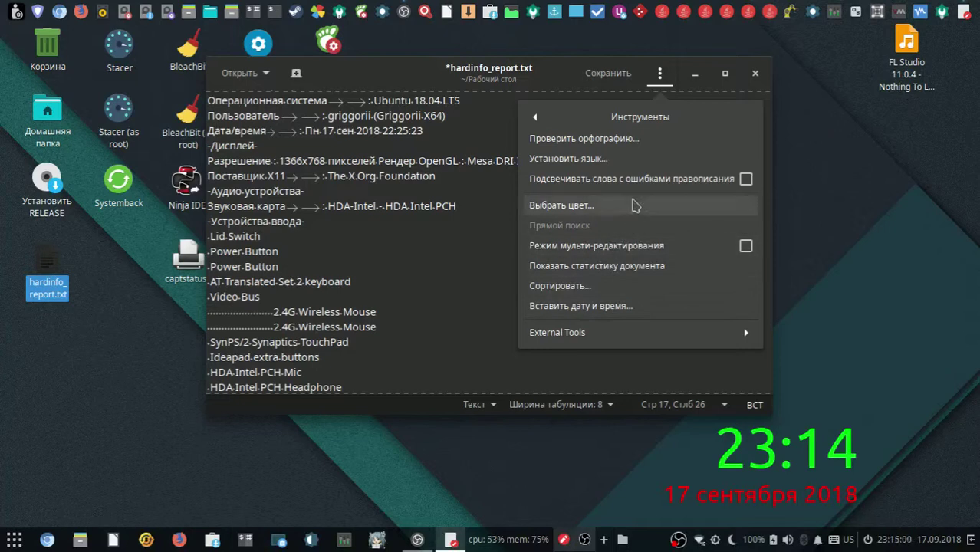
{"action": "left_click", "coordinate": [573, 206]}
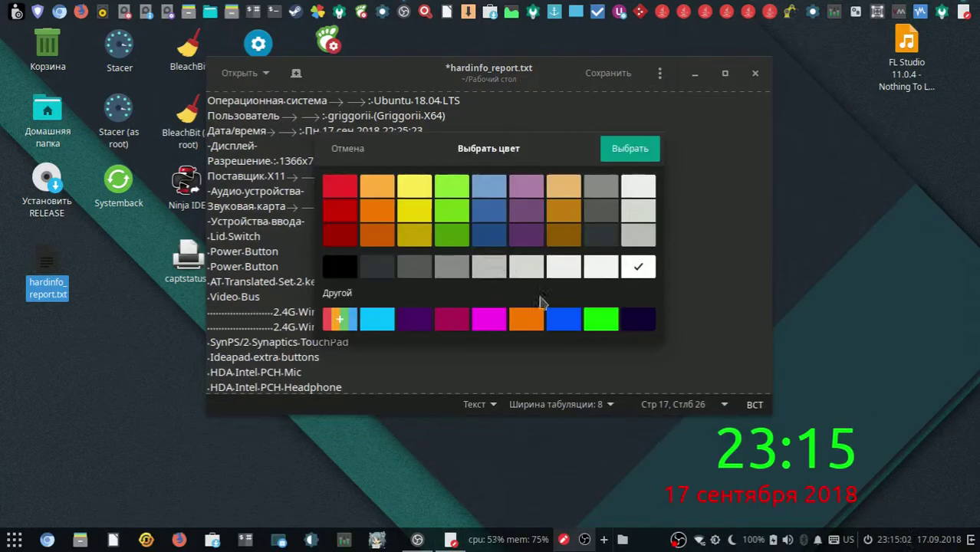
{"action": "left_click", "coordinate": [347, 149]}
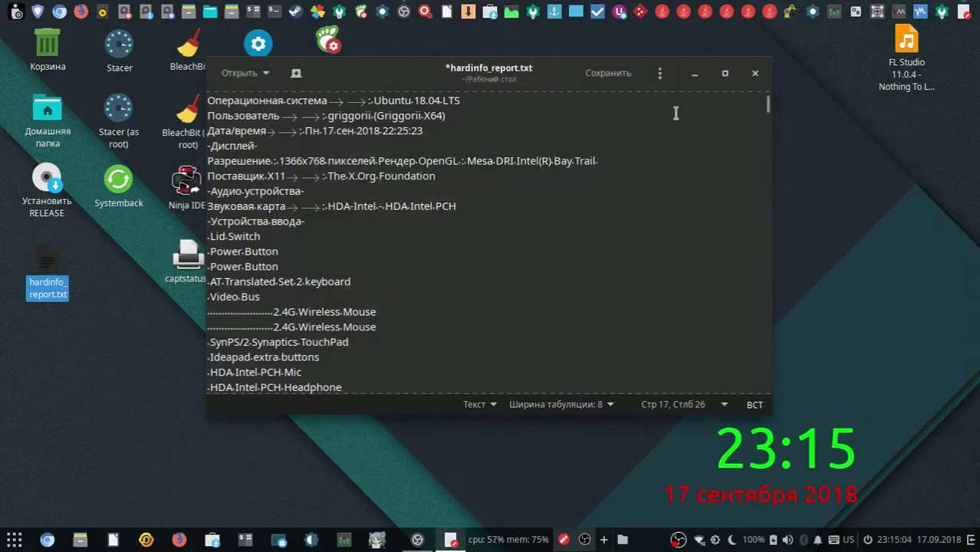
Open the text editor's language selection for spell checking, look through it, and close it
{"action": "left_click", "coordinate": [661, 75]}
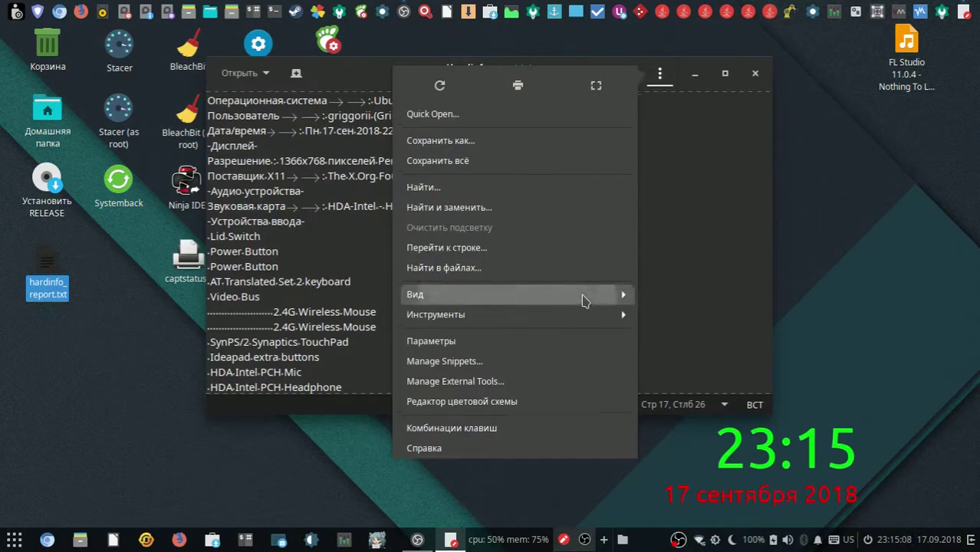
{"action": "left_click", "coordinate": [582, 299]}
{"action": "left_click", "coordinate": [583, 120]}
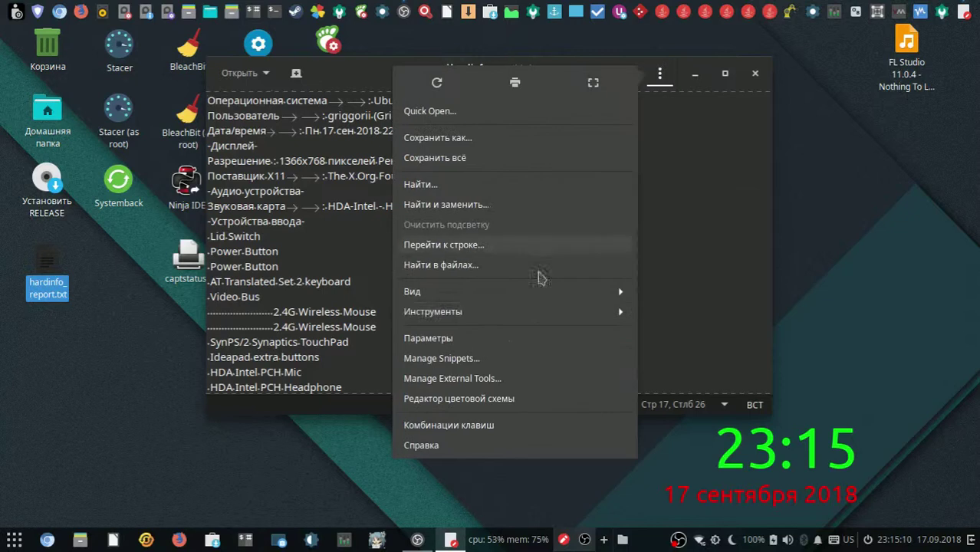
{"action": "left_click", "coordinate": [540, 318]}
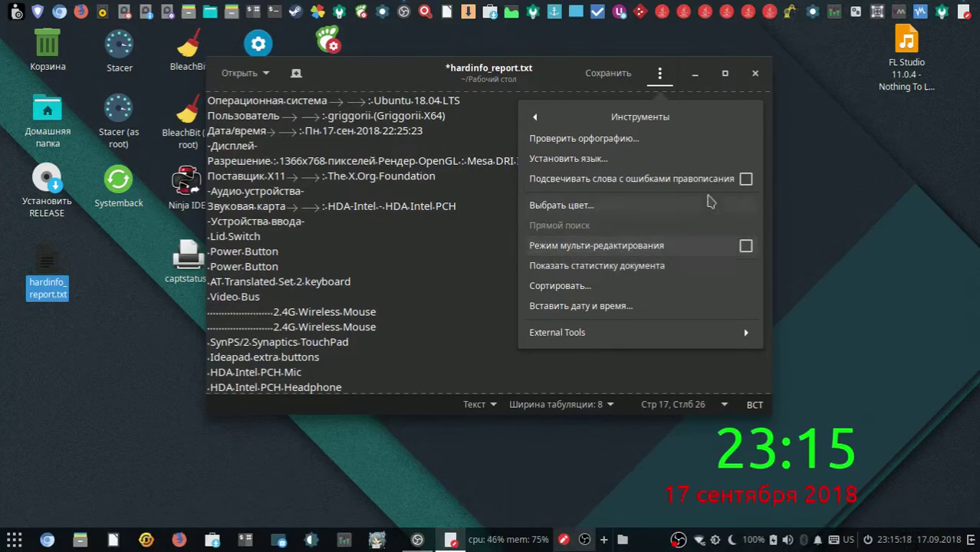
{"action": "left_click", "coordinate": [707, 157]}
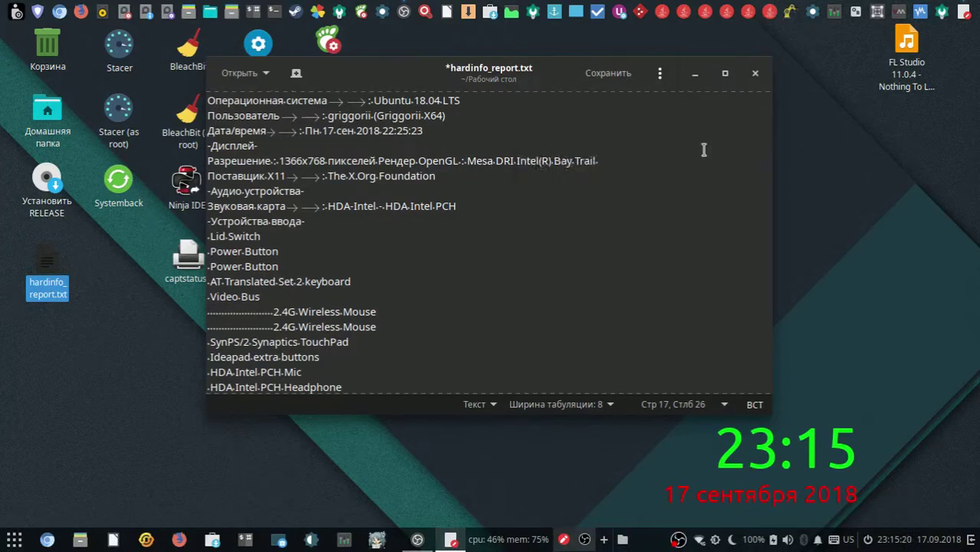
{"action": "left_click_drag", "start_coordinate": [582, 274], "coordinate": [608, 158]}
{"action": "left_click", "coordinate": [587, 134]}
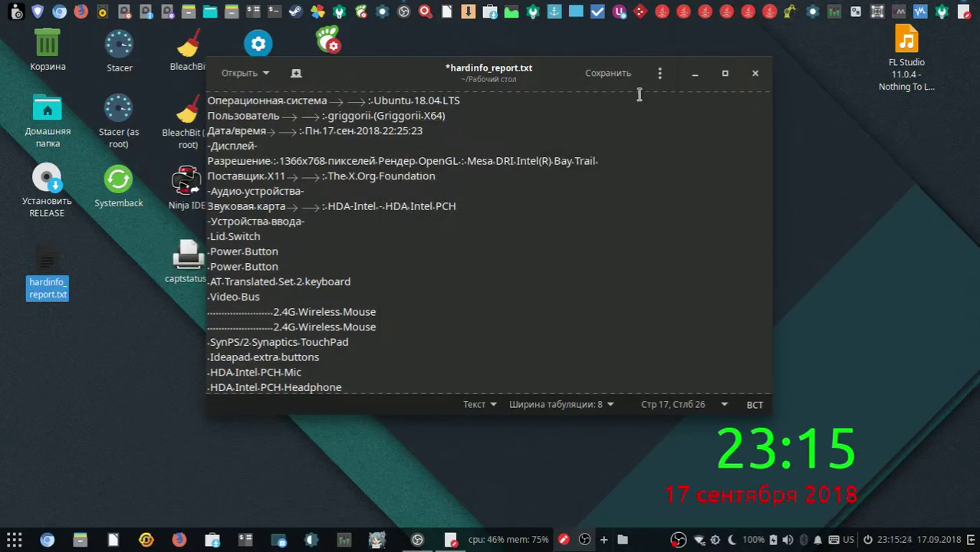
Open the date and time insertion dialog, review the available formats to the end of the list, and close it without inserting
{"action": "left_click", "coordinate": [660, 74]}
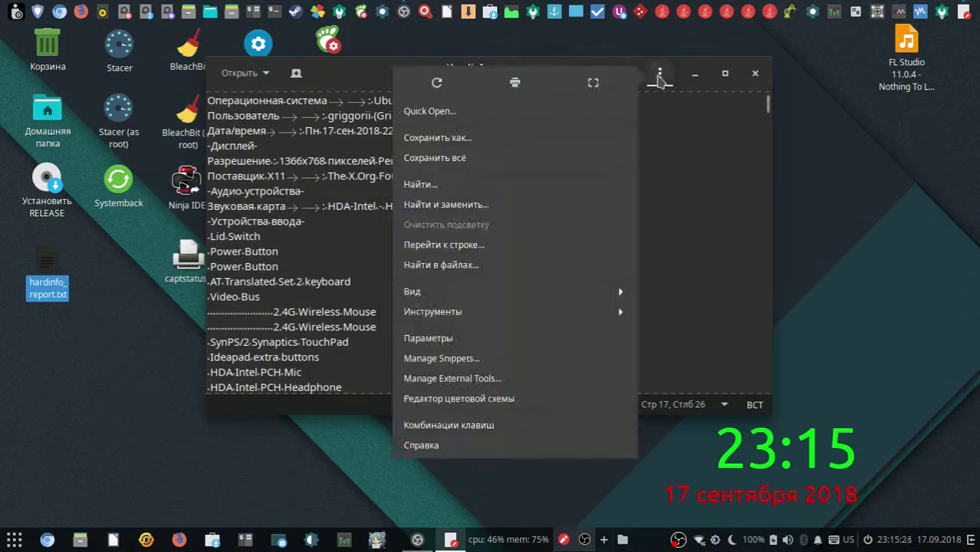
{"action": "left_click", "coordinate": [602, 314]}
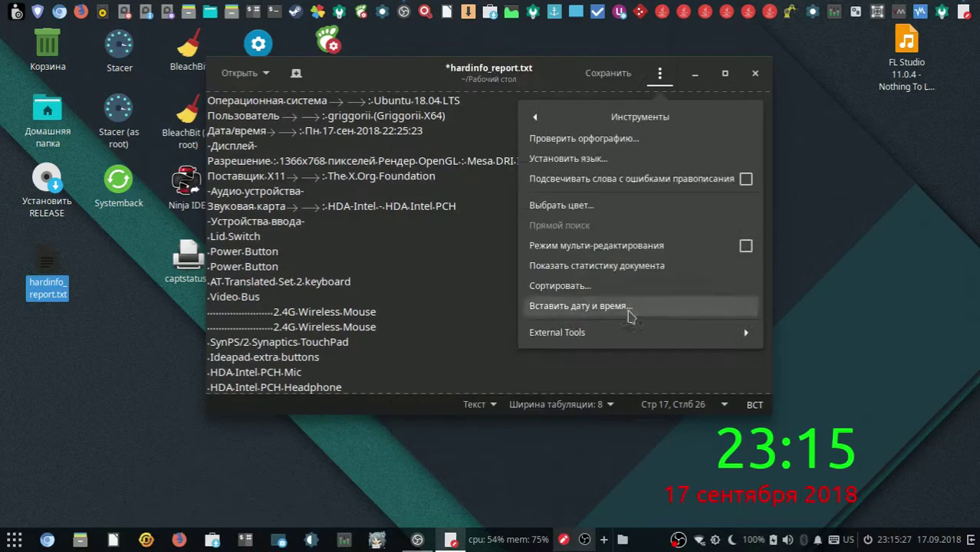
{"action": "left_click", "coordinate": [699, 308]}
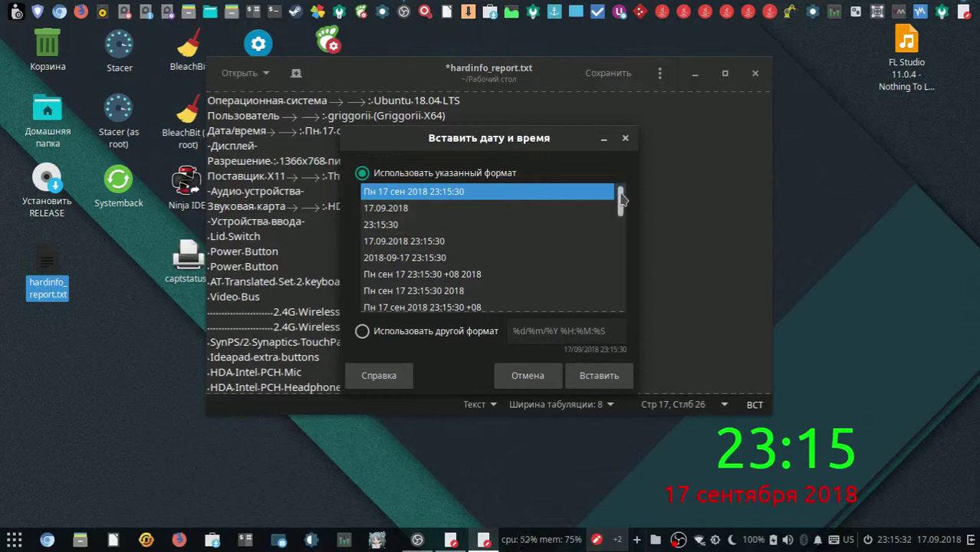
{"action": "left_click_drag", "start_coordinate": [621, 199], "coordinate": [629, 307]}
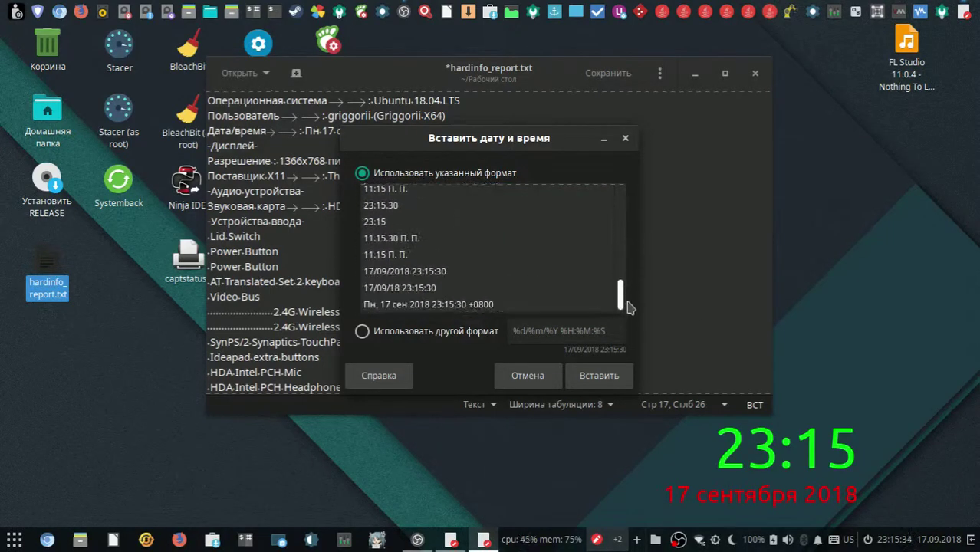
{"action": "left_click", "coordinate": [625, 138]}
Look into the External Tools submenu, start the spell check of hardinfo_report.txt, and close it without making corrections
{"action": "left_click", "coordinate": [660, 73]}
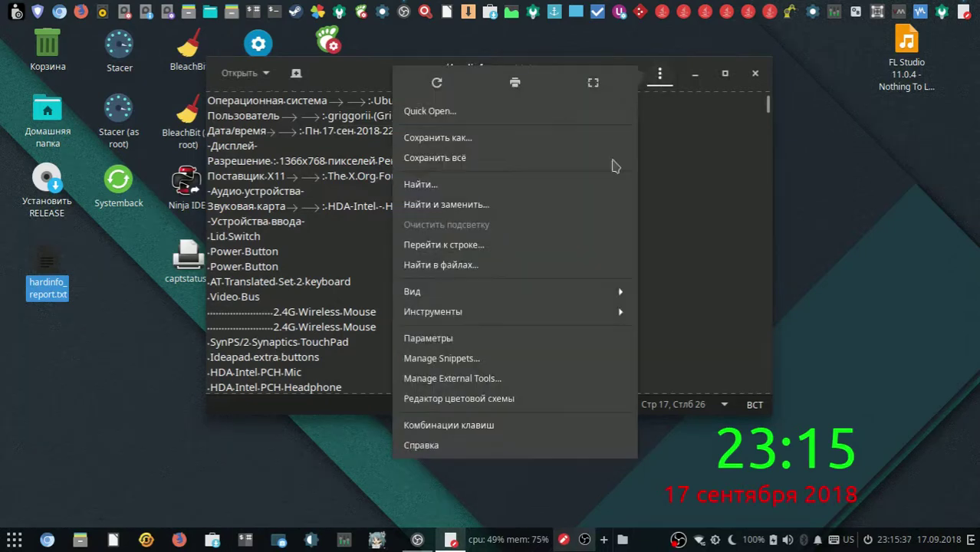
{"action": "left_click", "coordinate": [604, 316]}
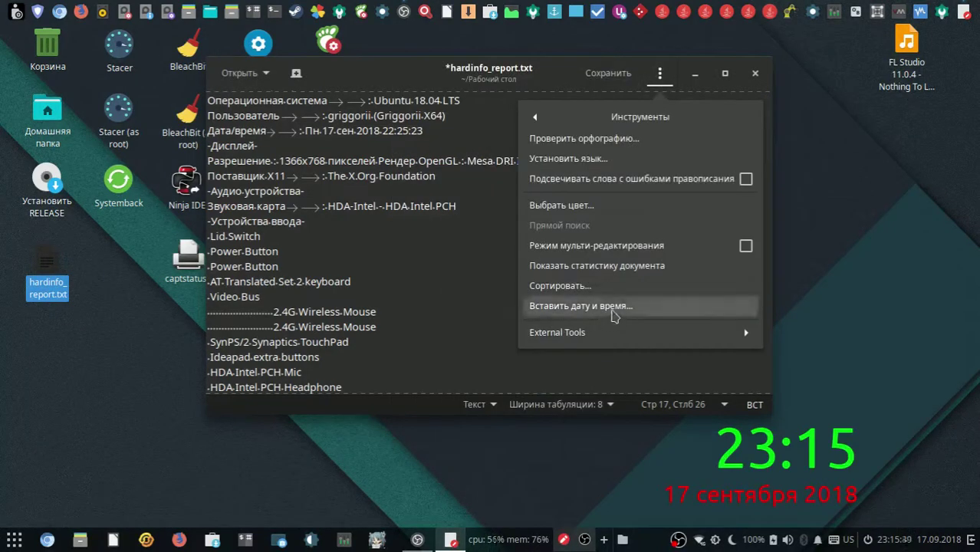
{"action": "left_click", "coordinate": [616, 332]}
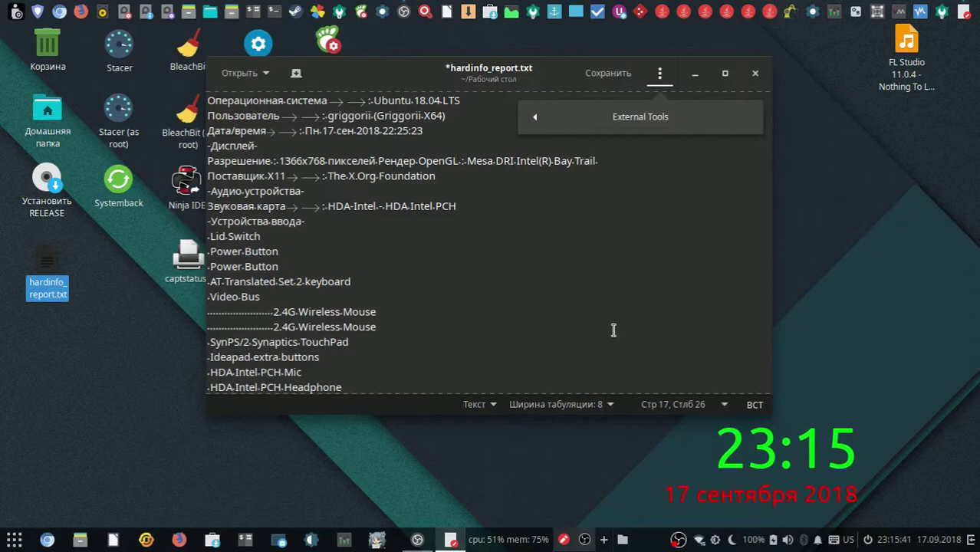
{"action": "left_click", "coordinate": [668, 123]}
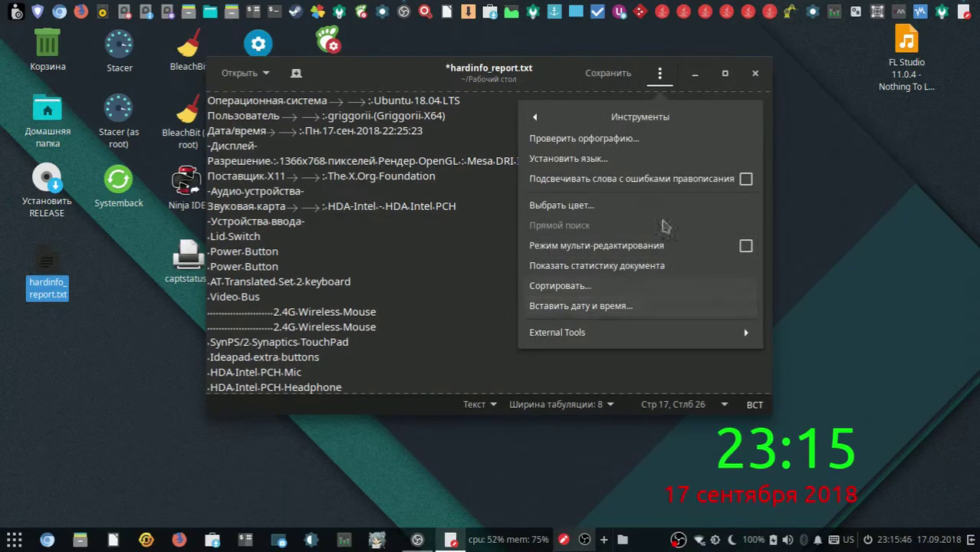
{"action": "left_click", "coordinate": [663, 146]}
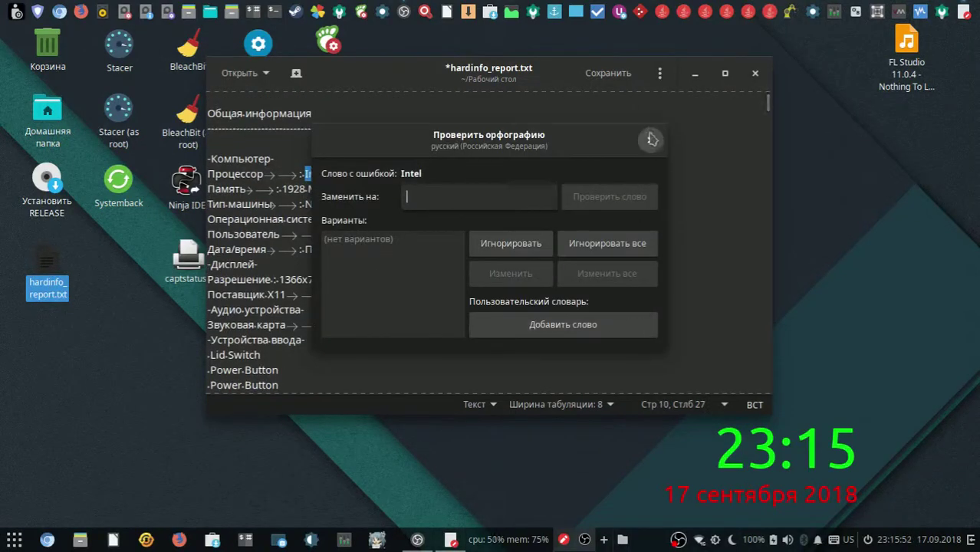
{"action": "left_click", "coordinate": [650, 140]}
Review the editor's tool options once more and close hardinfo_report.txt together with the text editor
{"action": "left_click", "coordinate": [659, 73]}
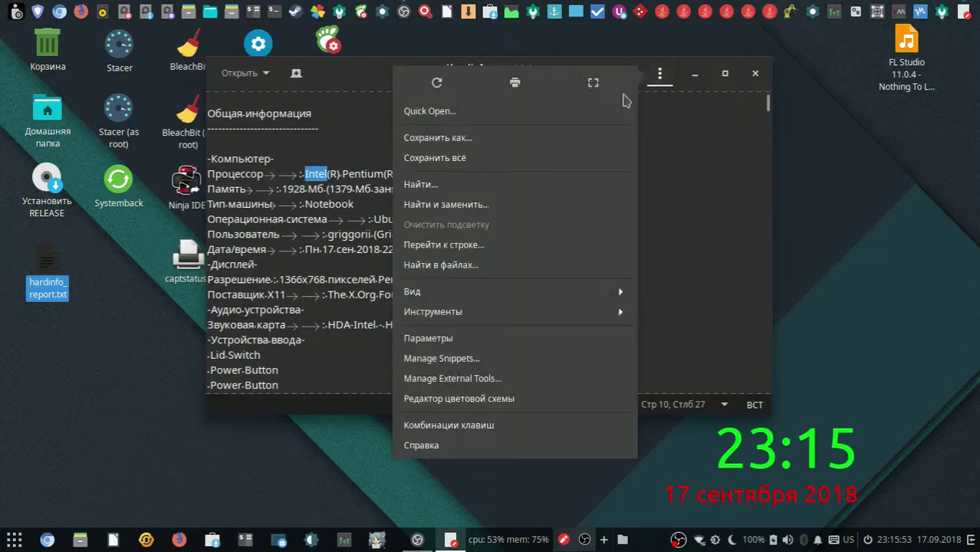
{"action": "left_click", "coordinate": [555, 314]}
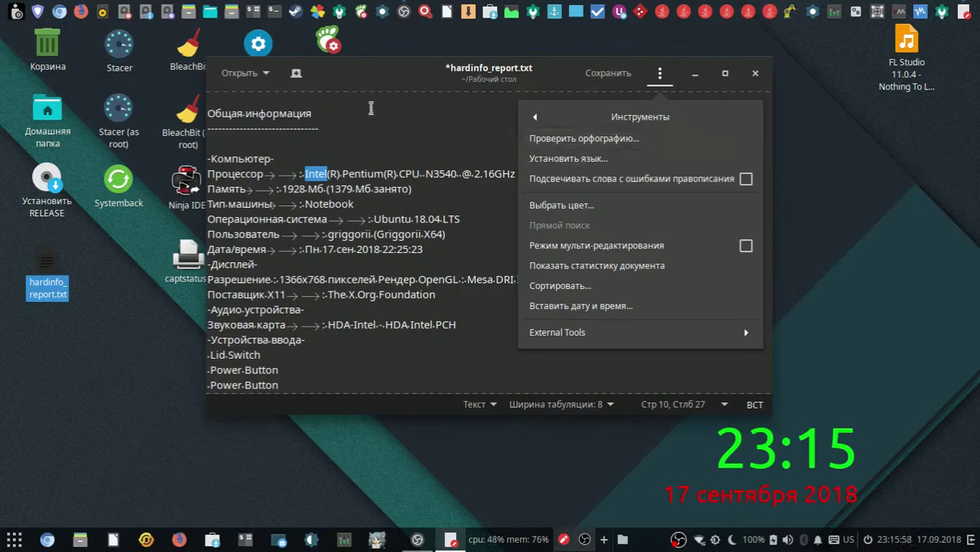
{"action": "key", "text": "Escape"}
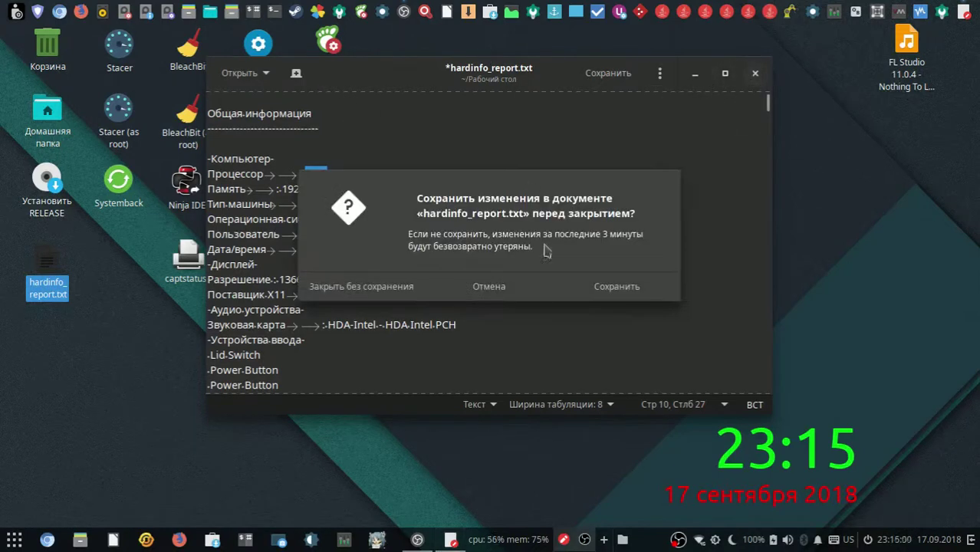
{"action": "key", "text": "Escape"}
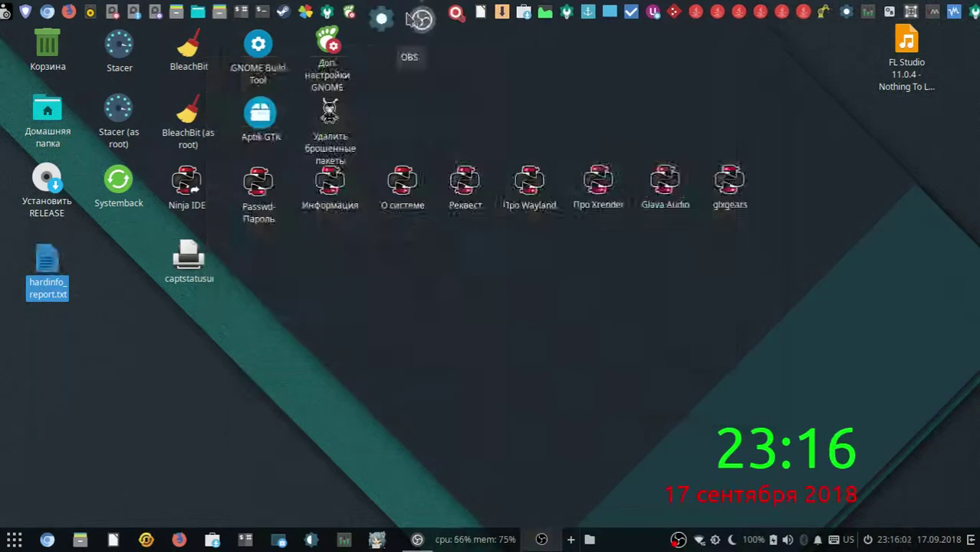